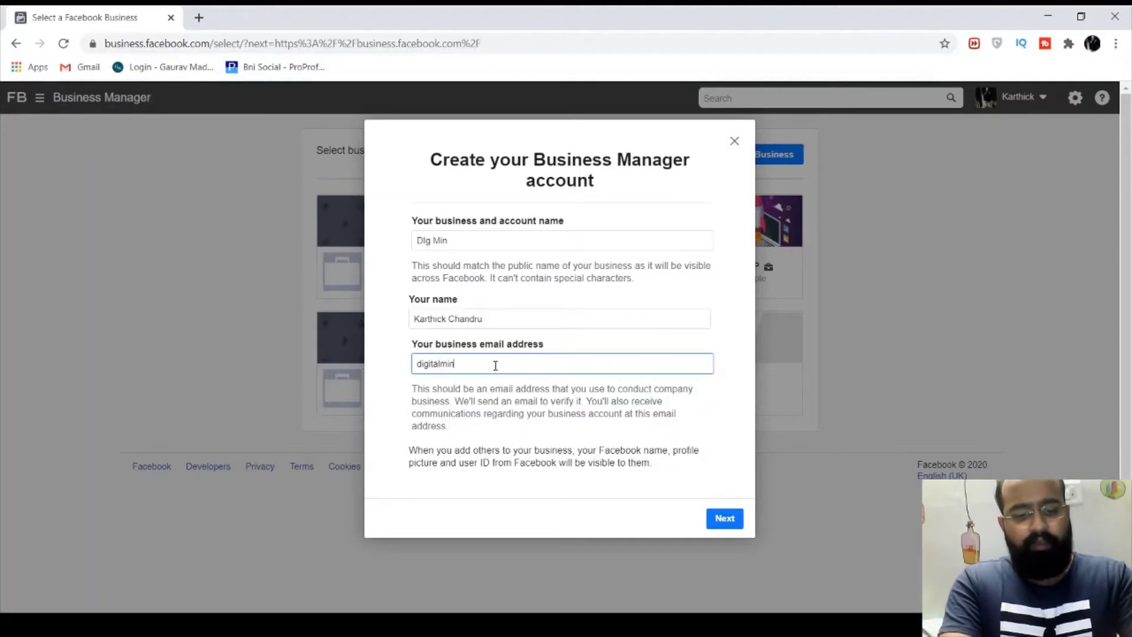
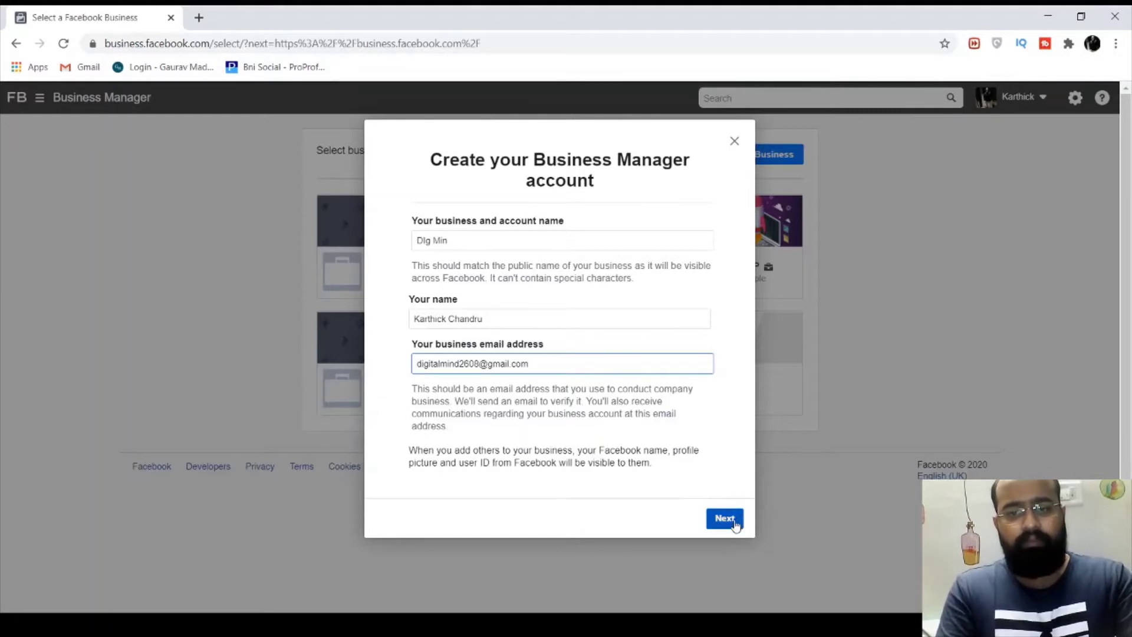
# Go to the business details form and choose India as the country
pyautogui.click(734, 522)
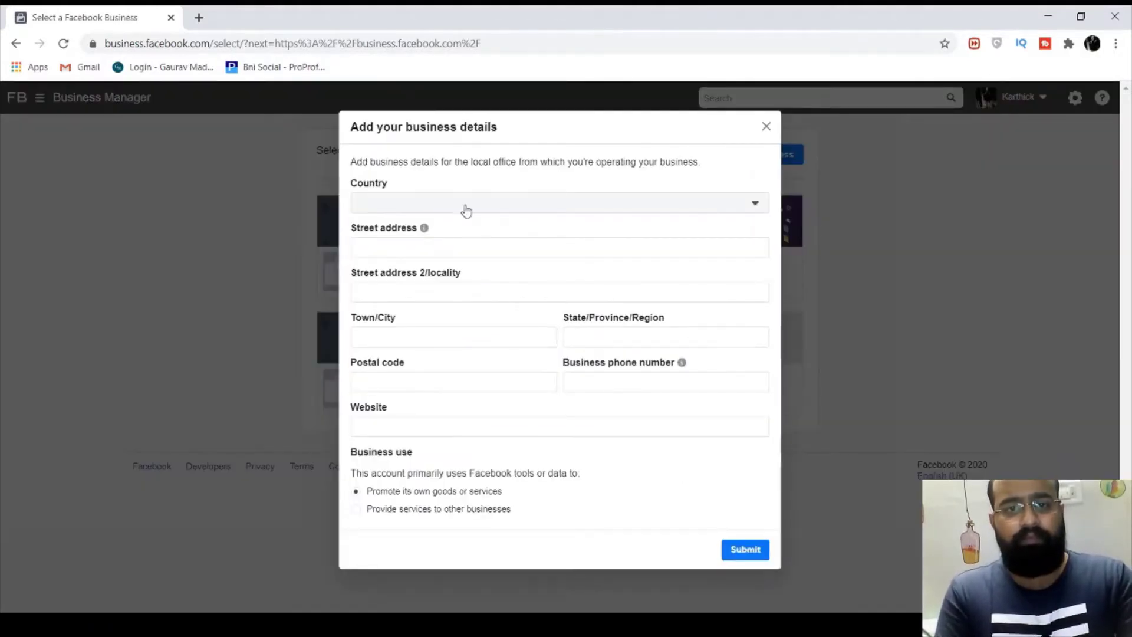
pyautogui.click(463, 203)
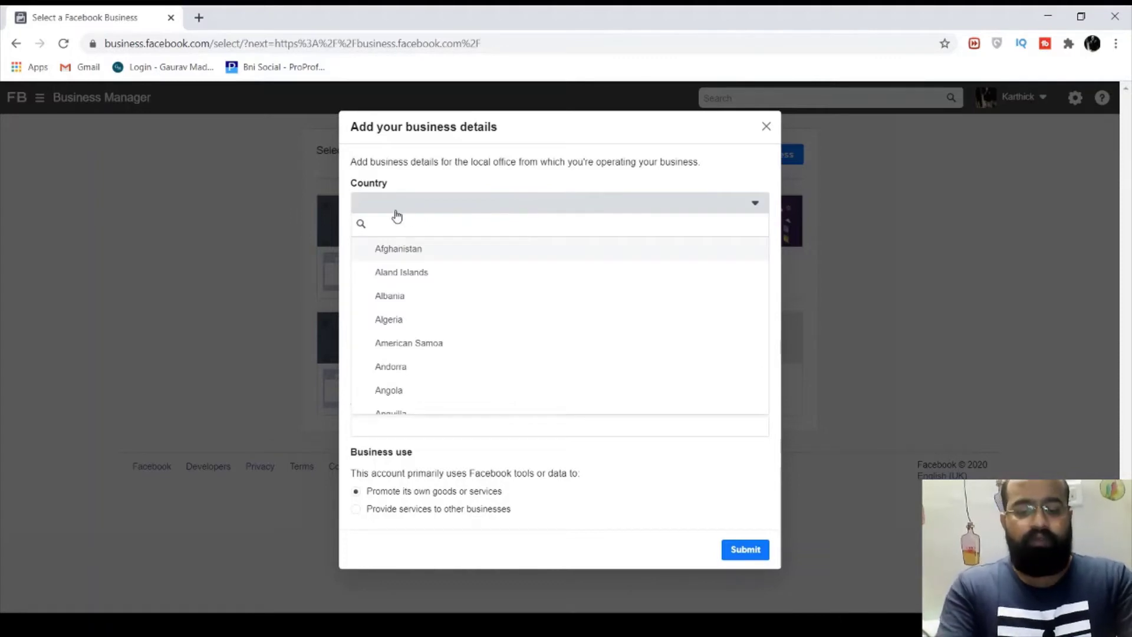
pyautogui.write('Ind')
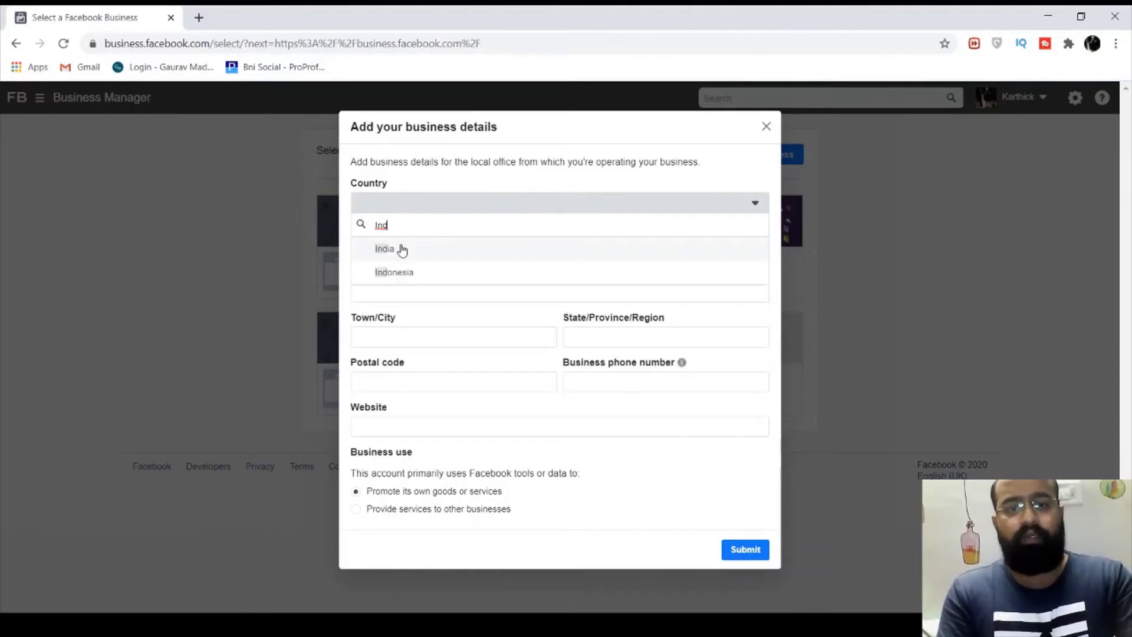
pyautogui.click(399, 248)
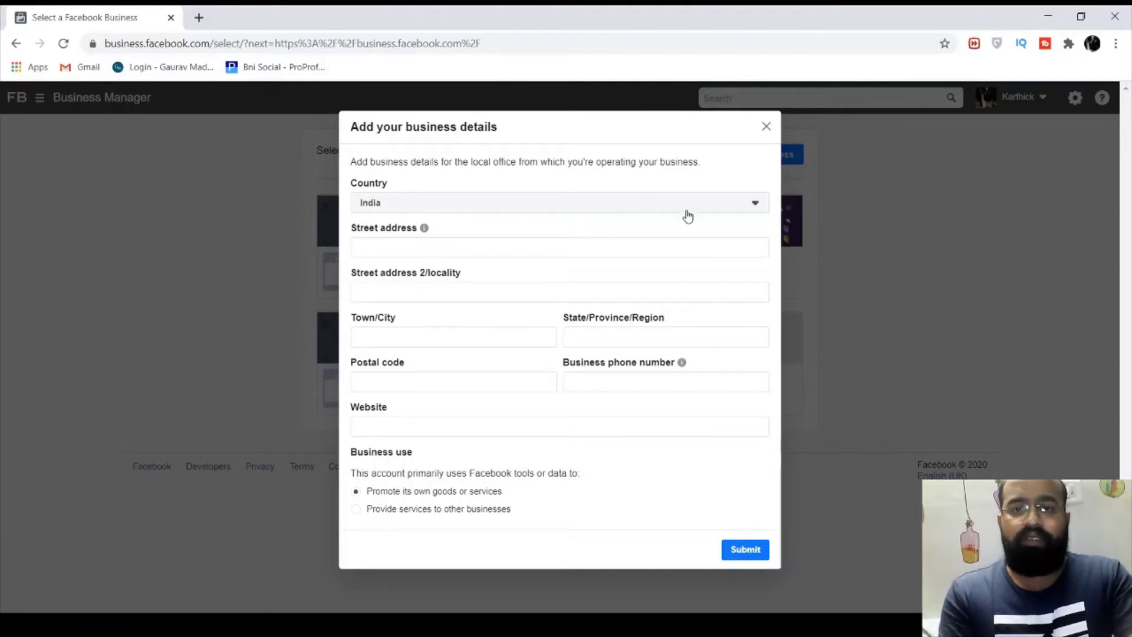
# Enter the business street address
pyautogui.click(448, 246)
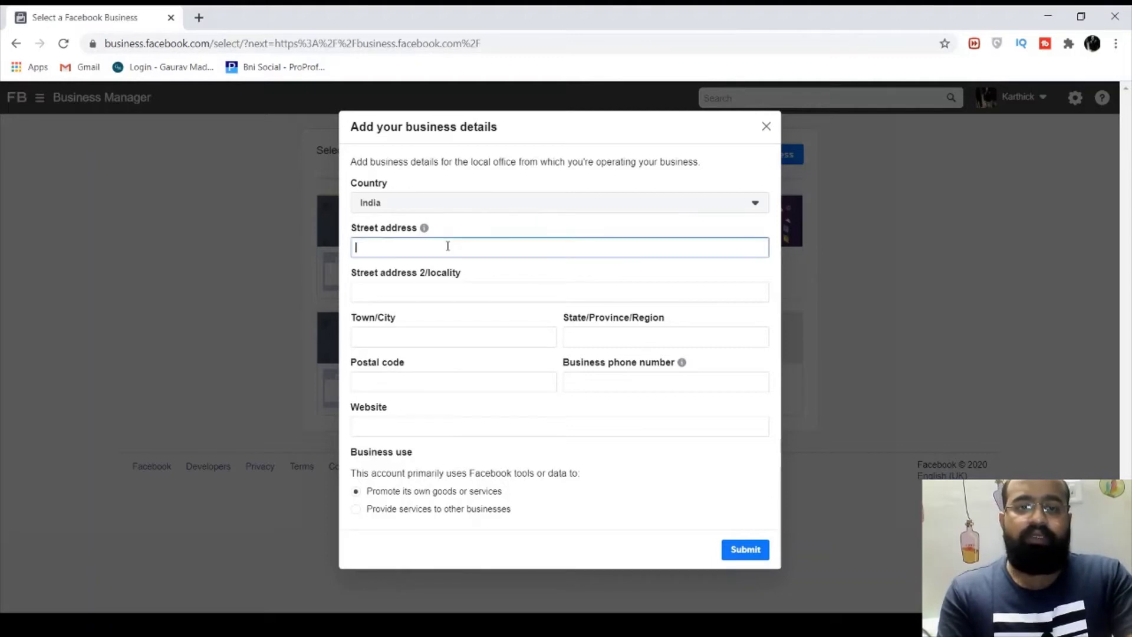
pyautogui.click(545, 229)
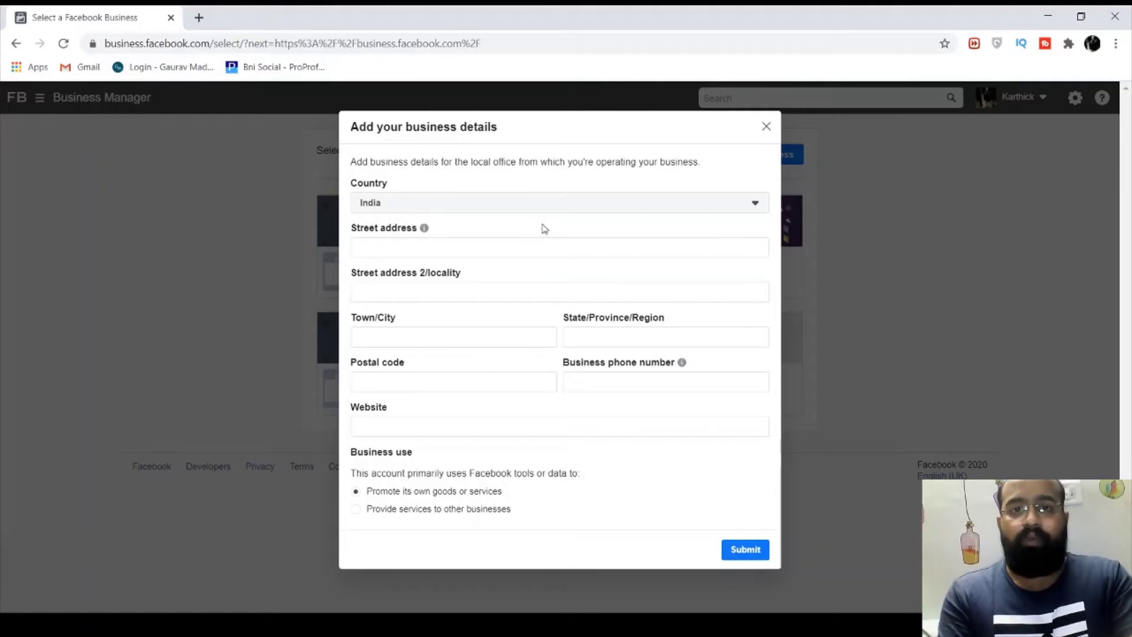
pyautogui.click(488, 247)
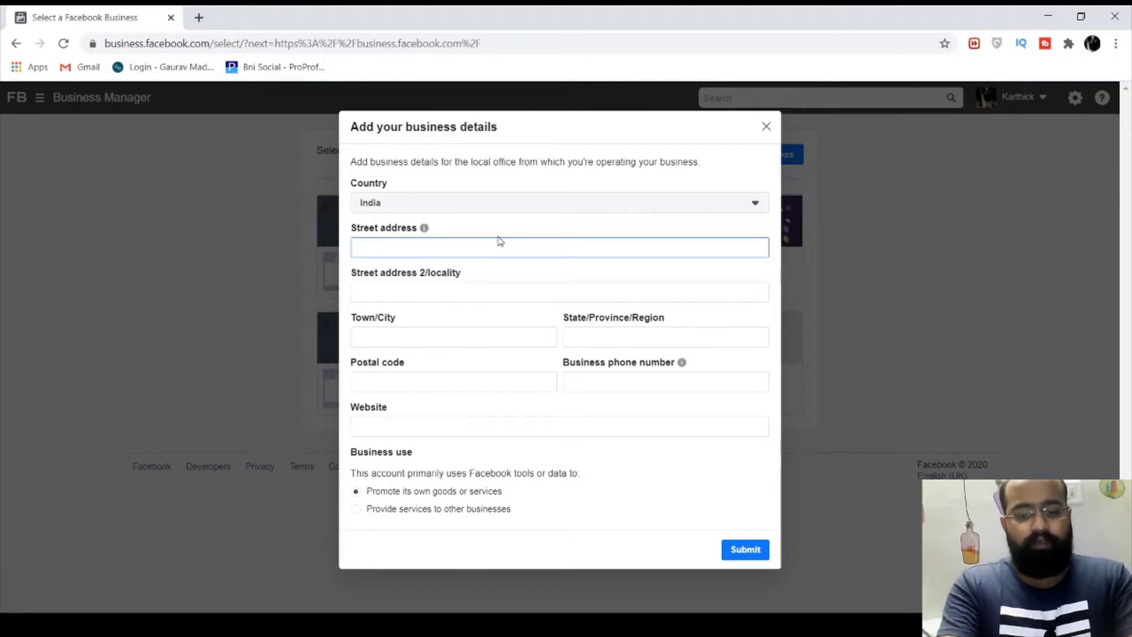
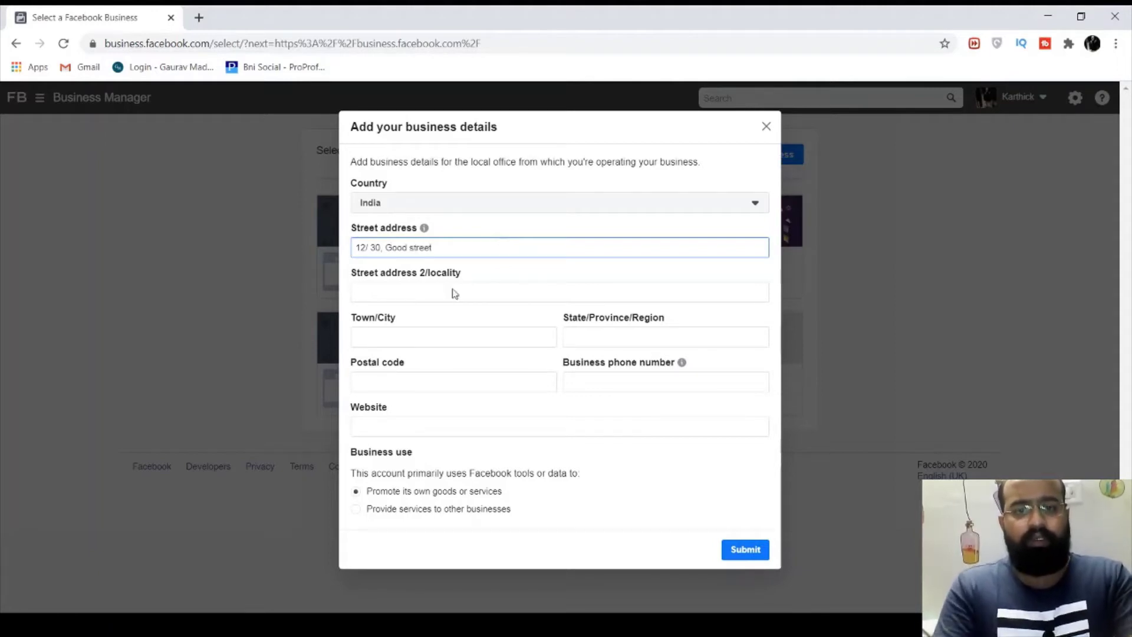
pyautogui.click(447, 296)
pyautogui.click(639, 250)
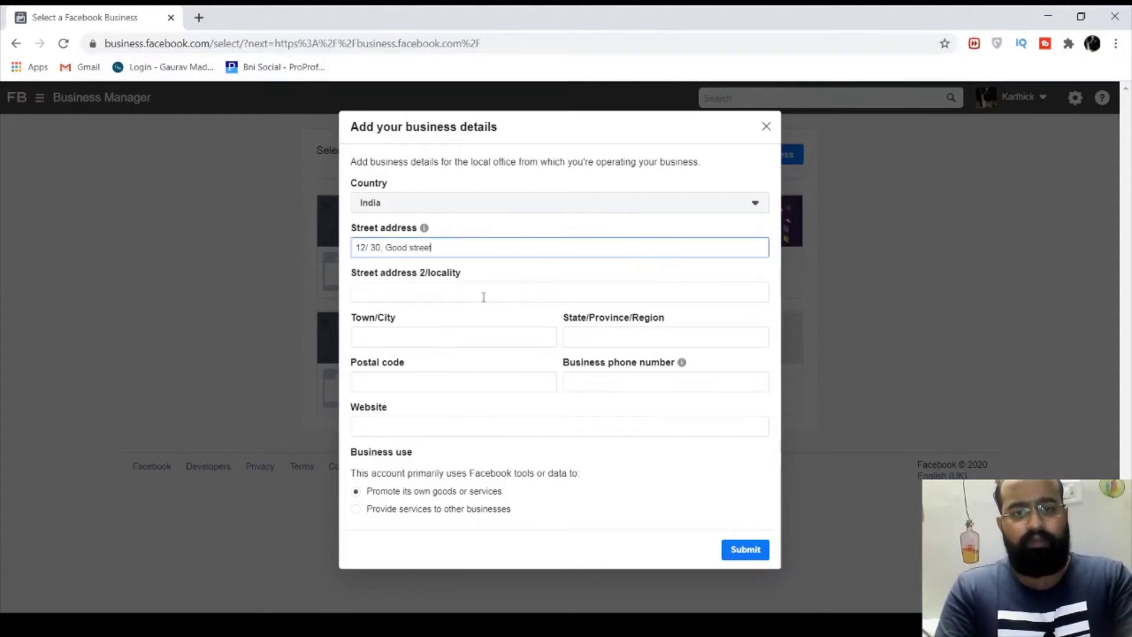
# Fill in the town, state and postal code of the business address
pyautogui.click(446, 346)
pyautogui.write('Kod')
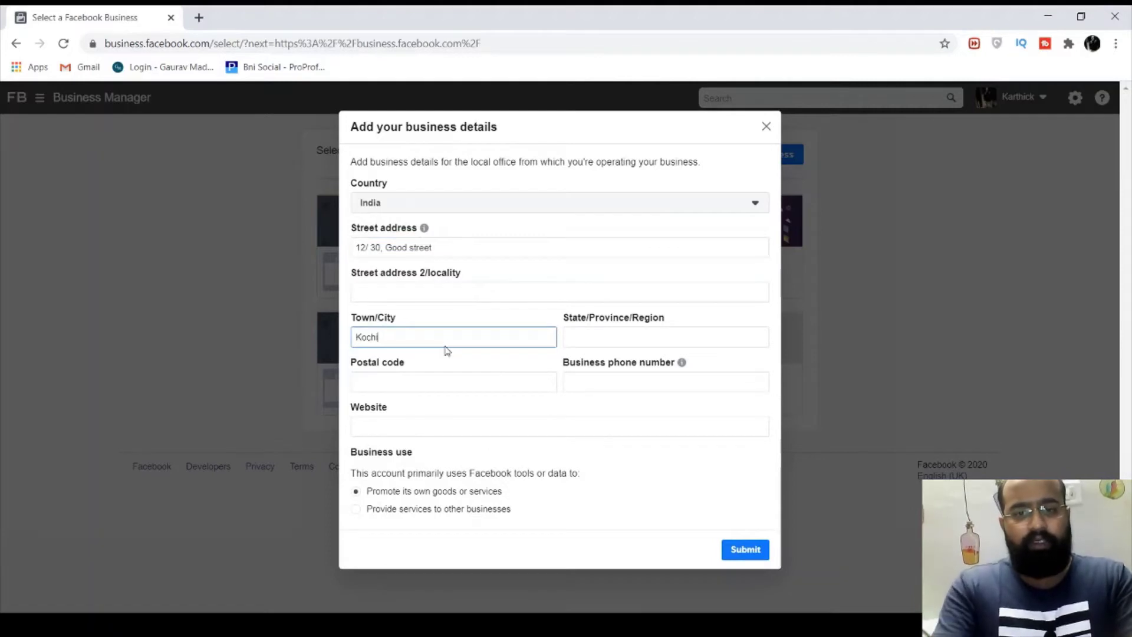
pyautogui.write('hi')
pyautogui.click(576, 337)
pyautogui.write('K')
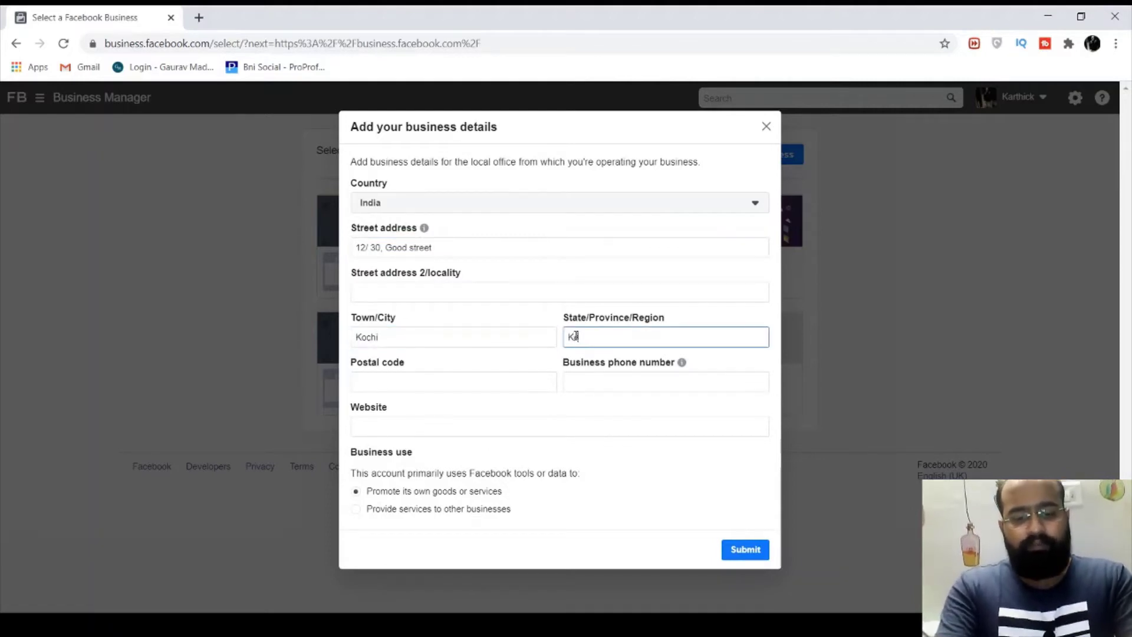
pyautogui.write('erala')
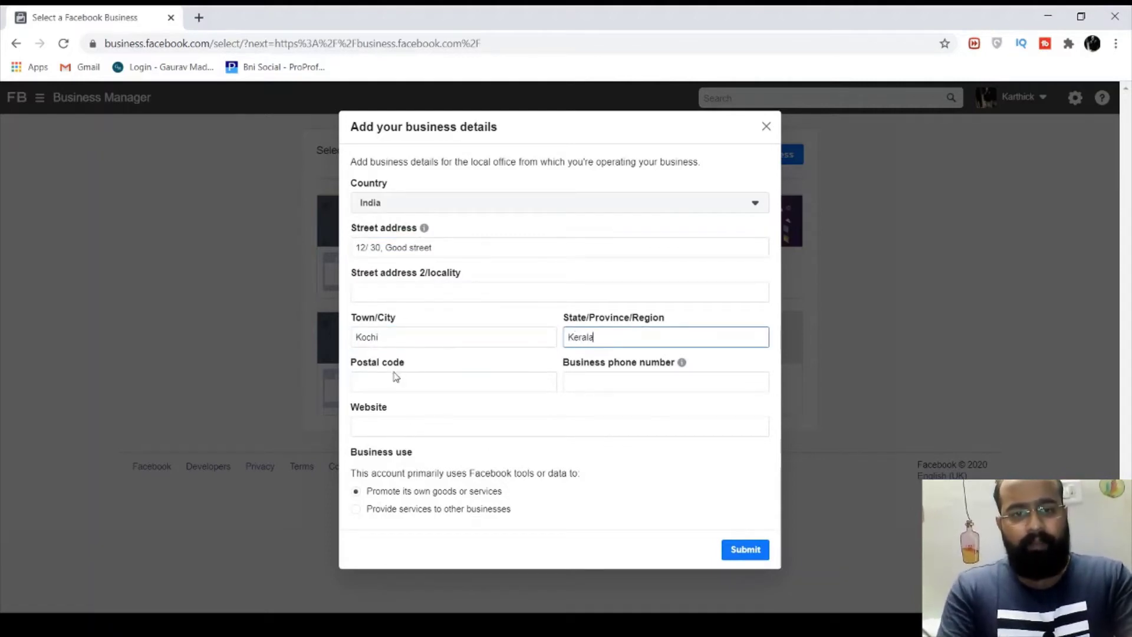
pyautogui.click(394, 380)
pyautogui.write('682301')
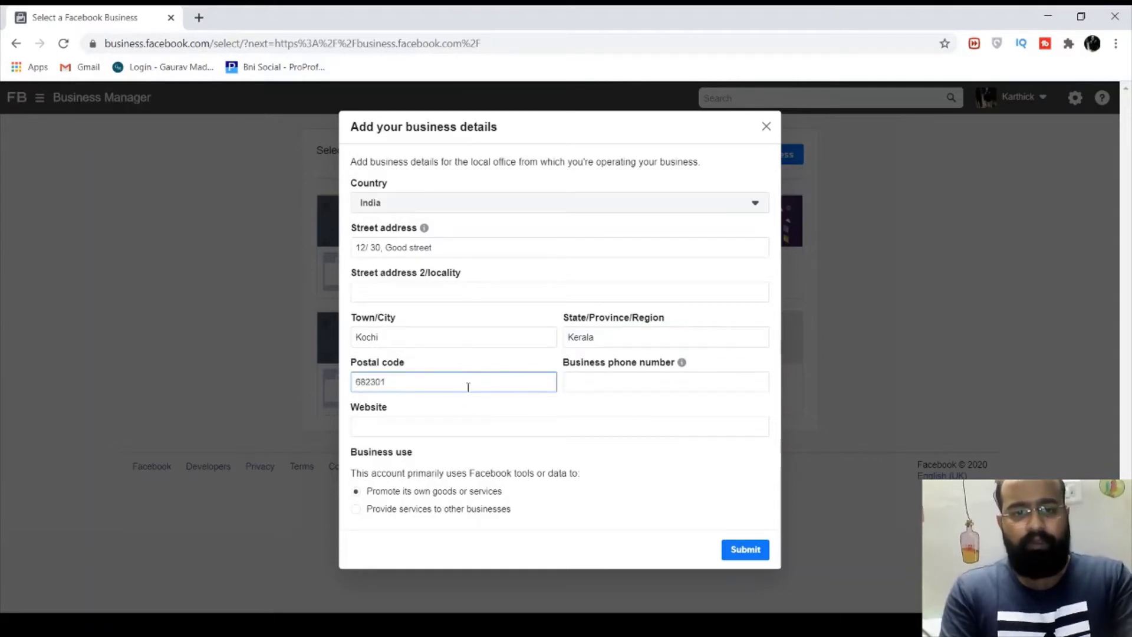
pyautogui.click(463, 421)
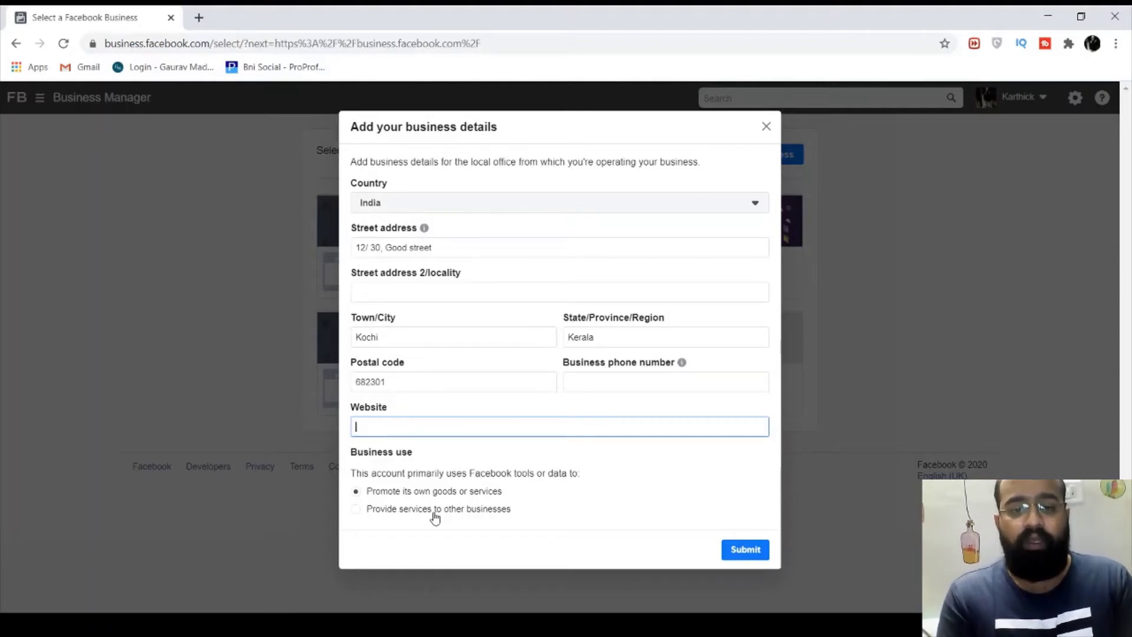
# Set business use to 'Provide services to other businesses' and submit
pyautogui.click(406, 515)
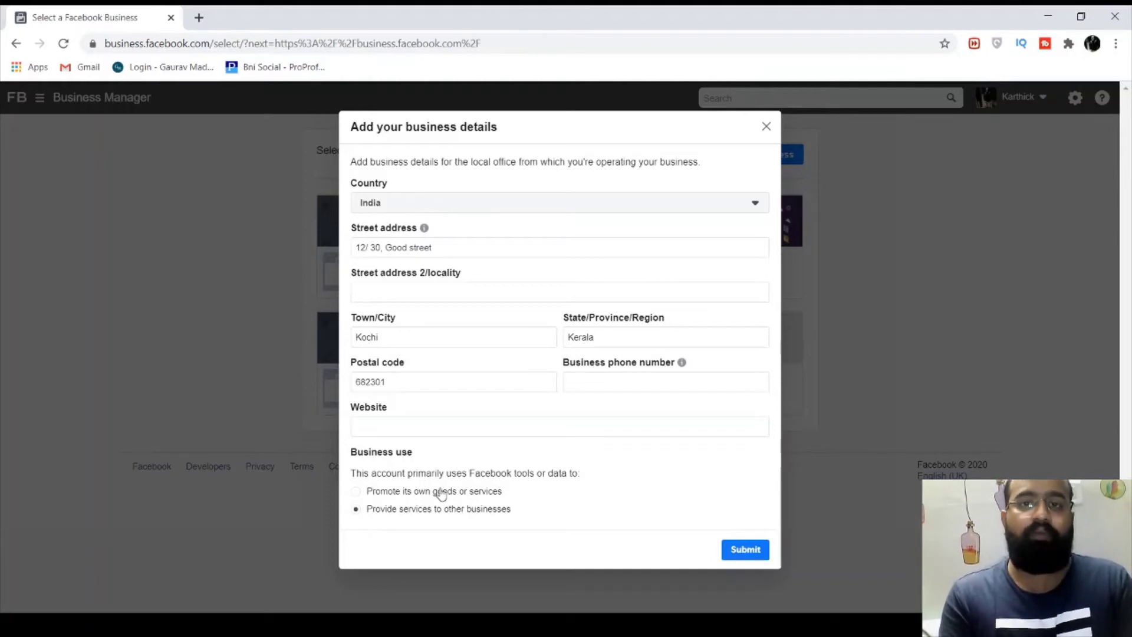
pyautogui.click(369, 495)
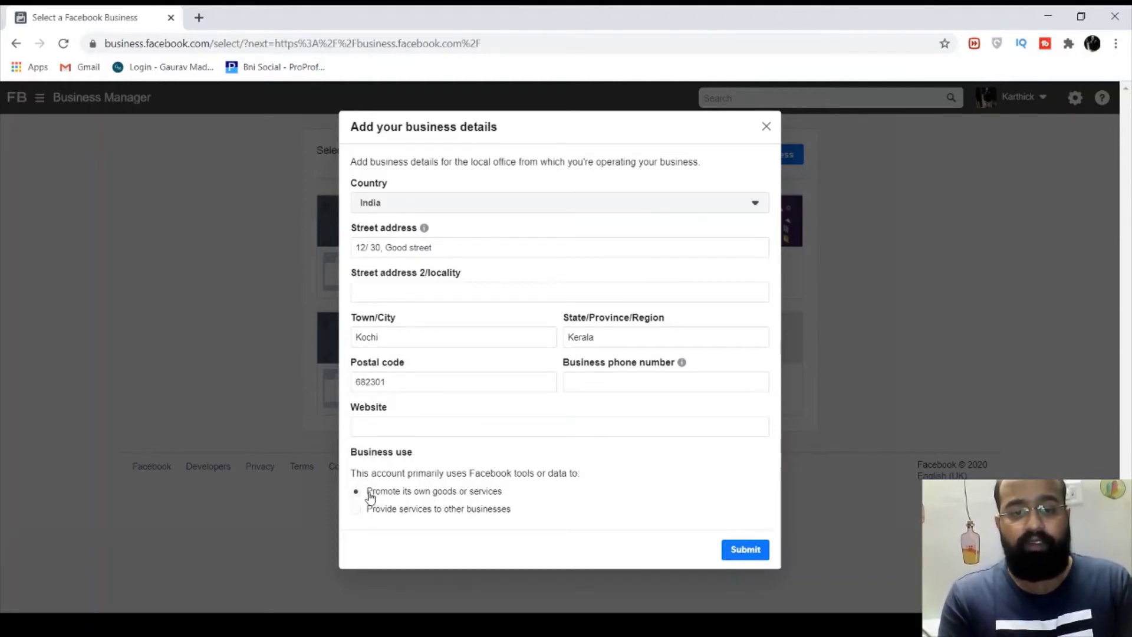
pyautogui.click(407, 511)
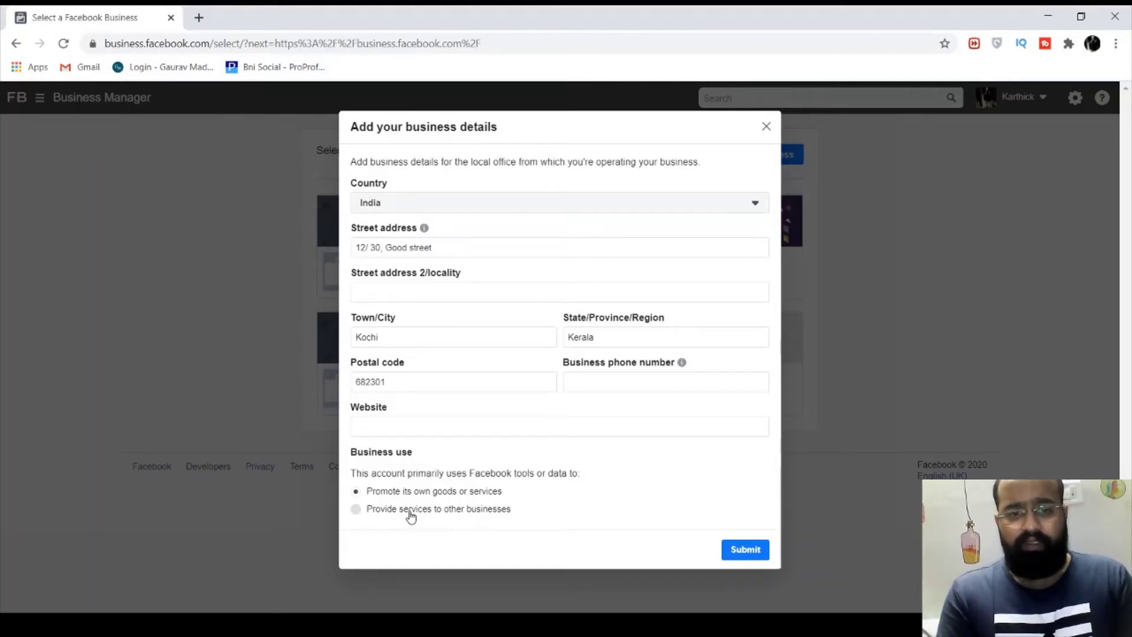
pyautogui.click(749, 547)
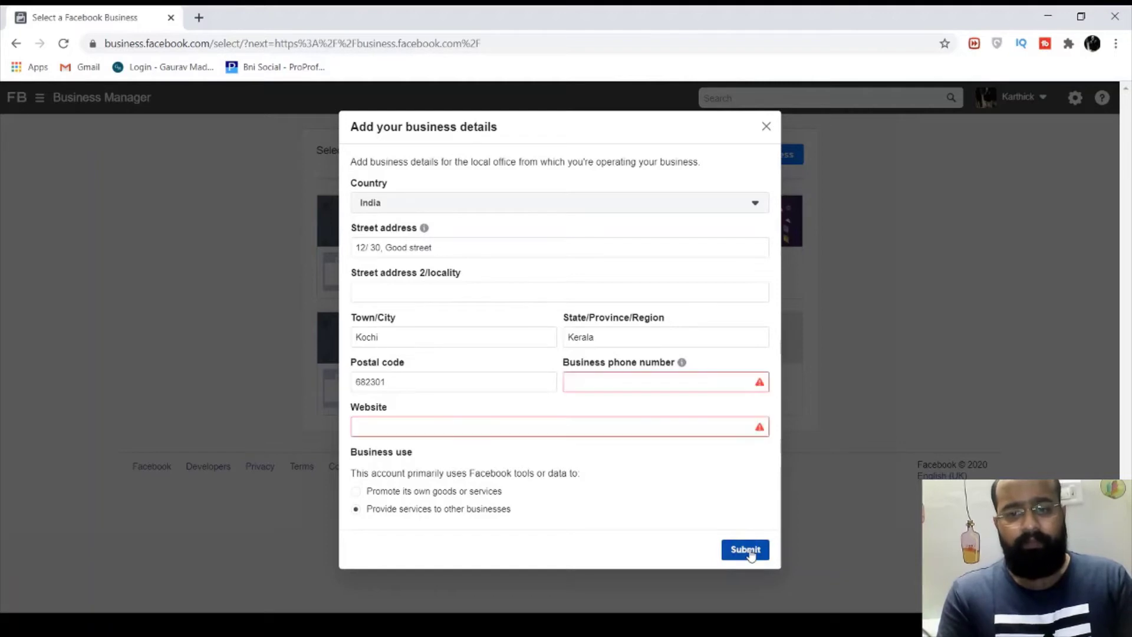
pyautogui.click(673, 386)
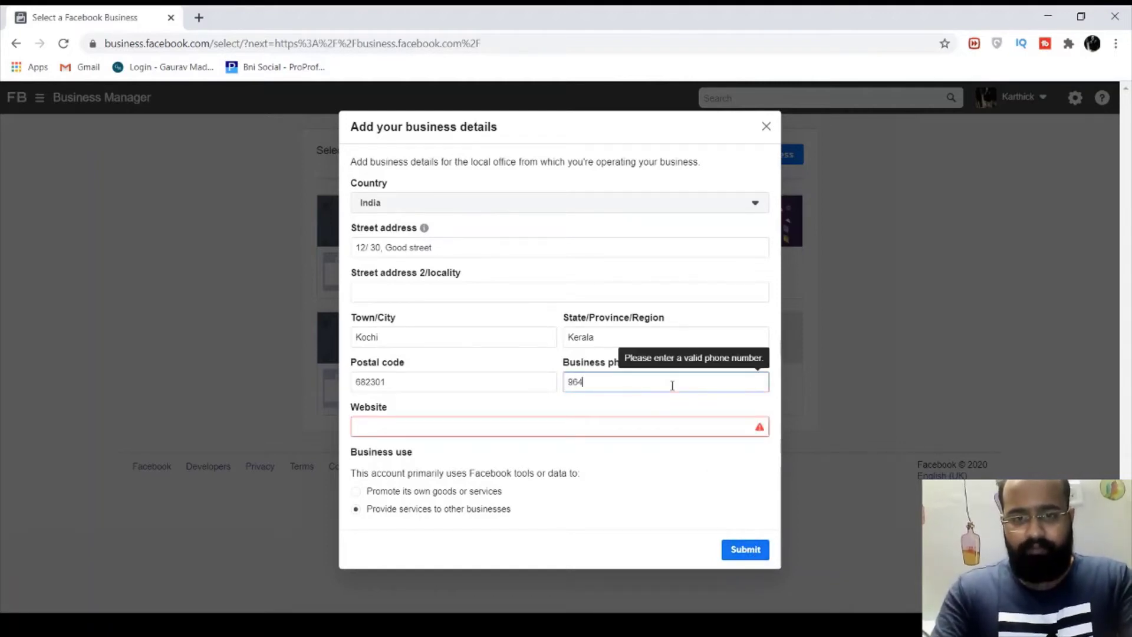
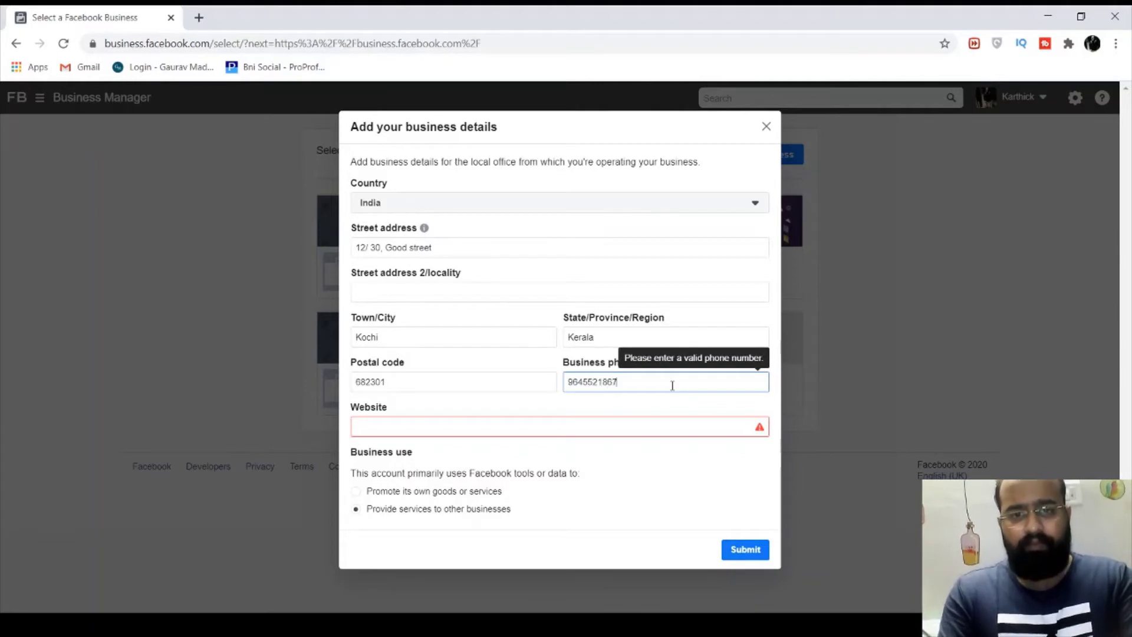
pyautogui.click(569, 425)
pyautogui.write('www')
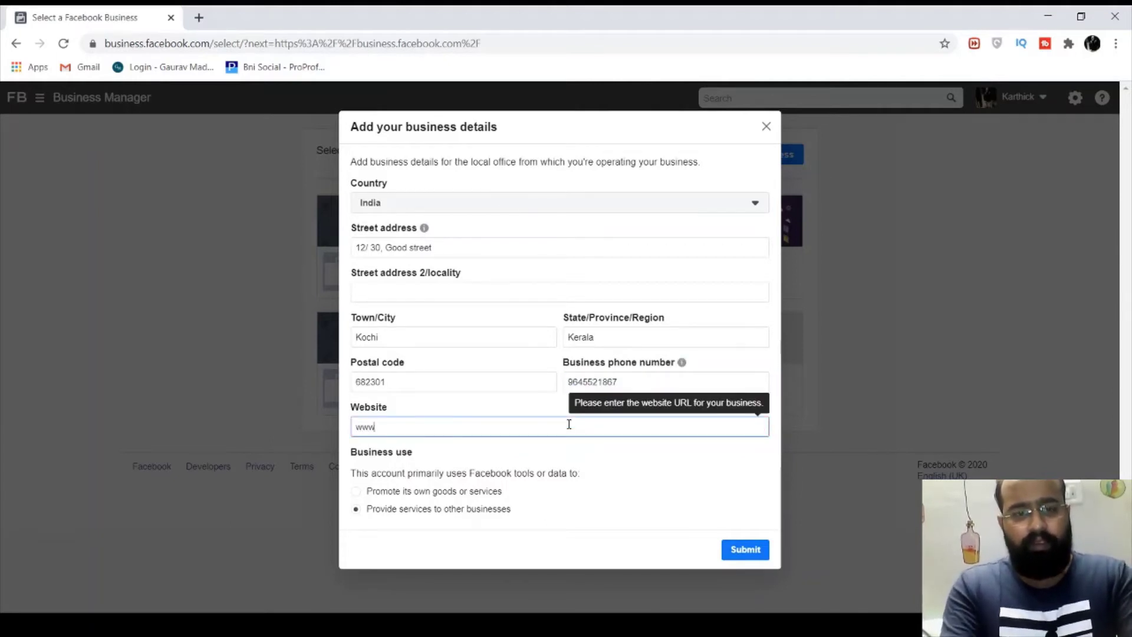
pyautogui.write('.brainpod')
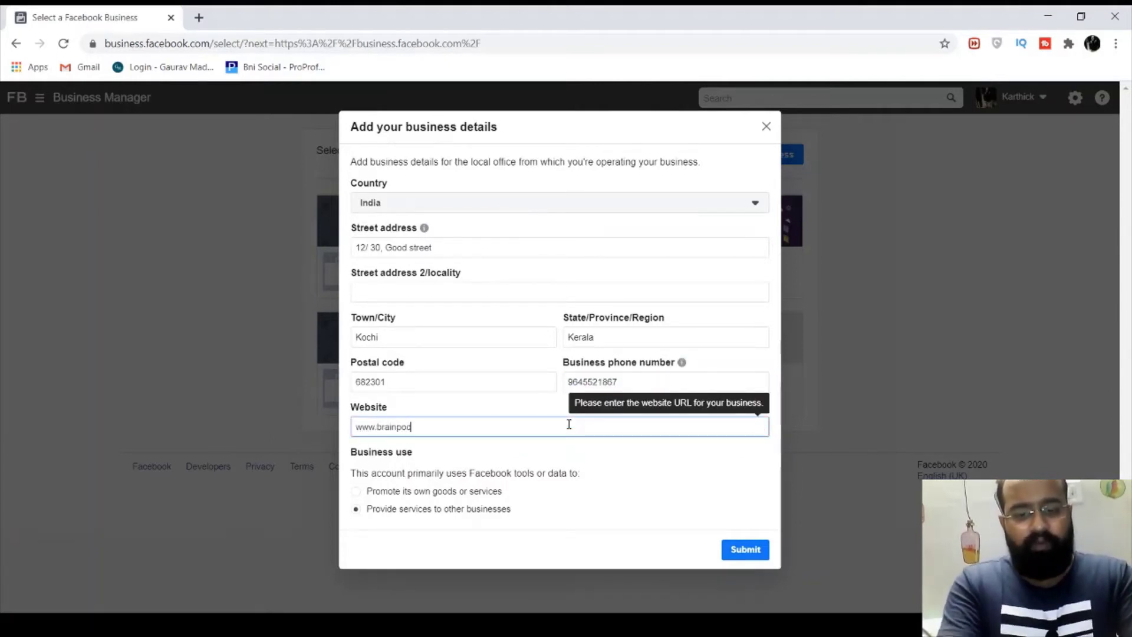
pyautogui.write('ium.com')
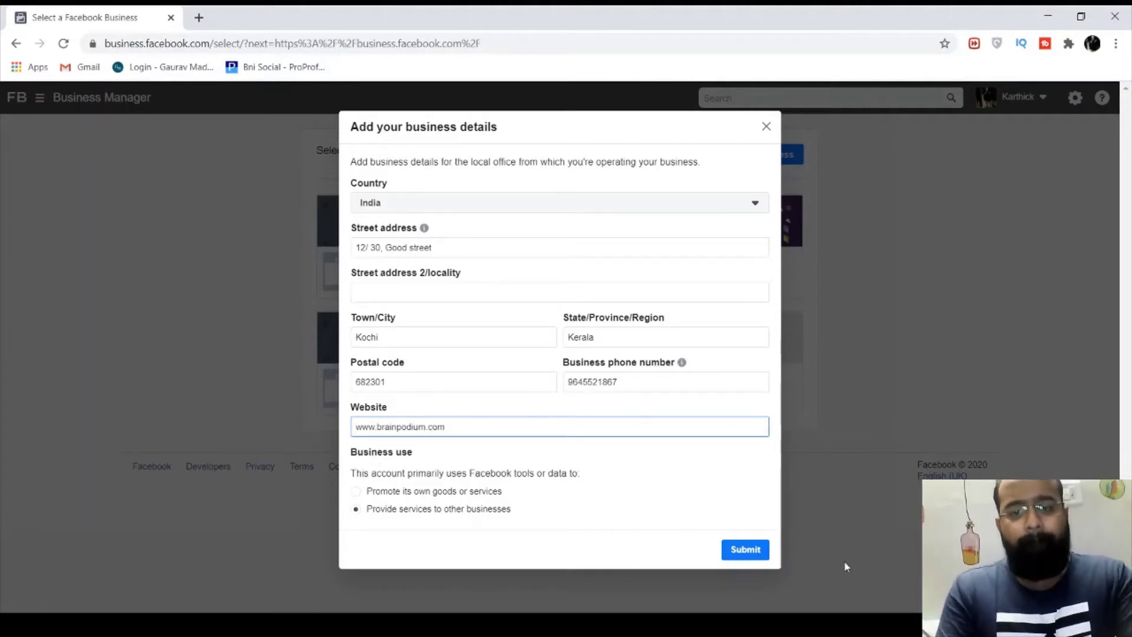
# Submit the details to create Dlg Min and dismiss the confirmation notice
pyautogui.click(744, 550)
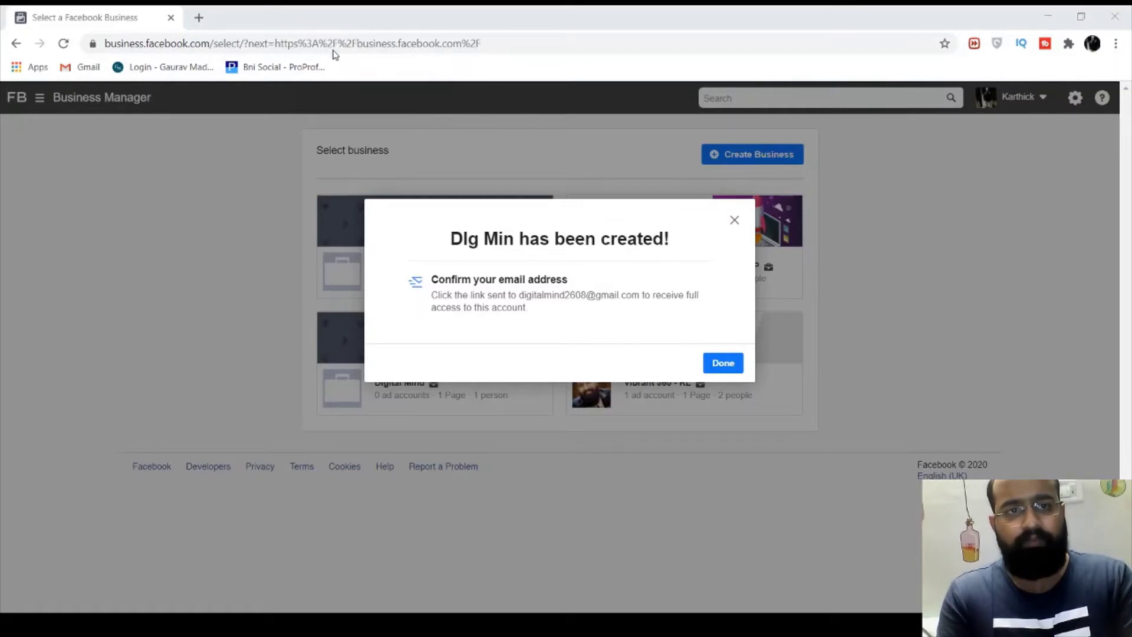
pyautogui.click(730, 365)
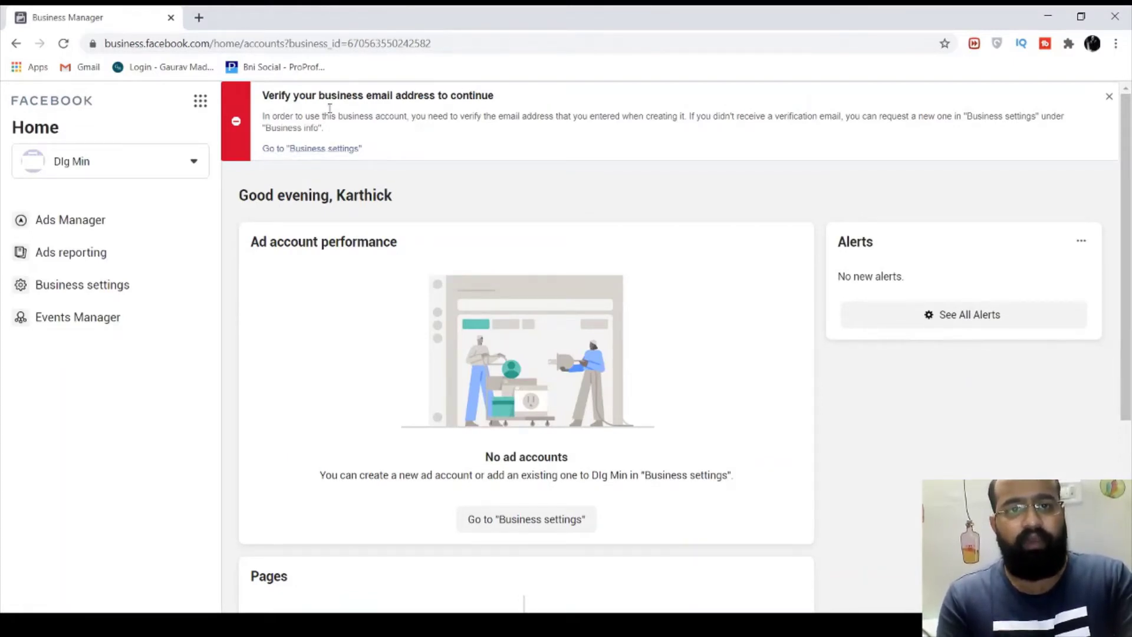
# Go to Business settings and open the edit form for the Business details card
pyautogui.click(353, 148)
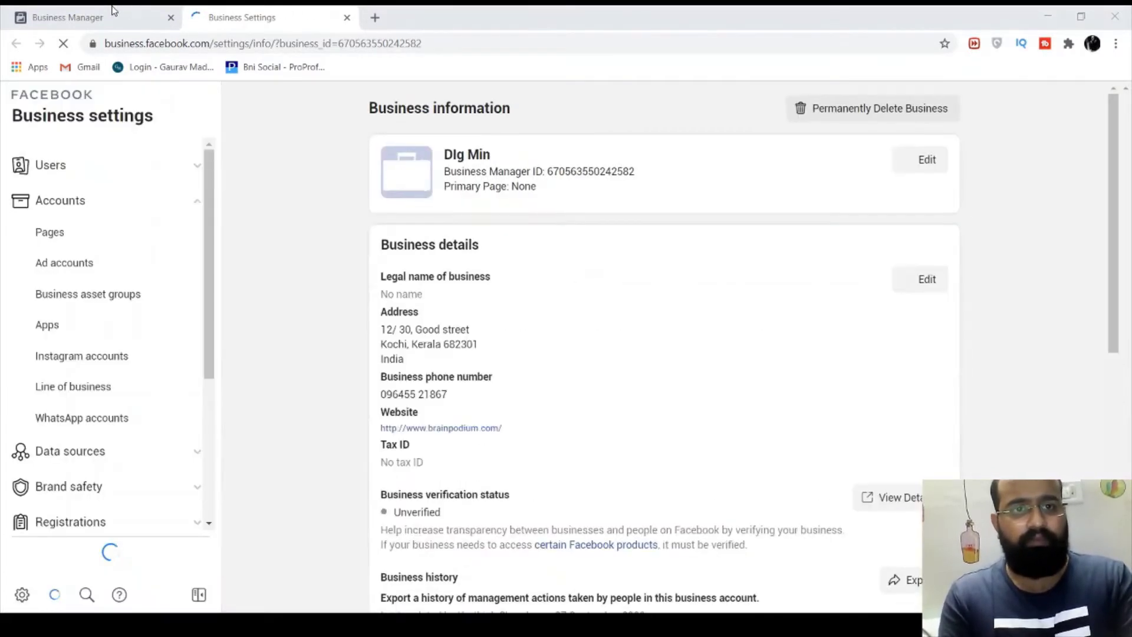
pyautogui.click(360, 90)
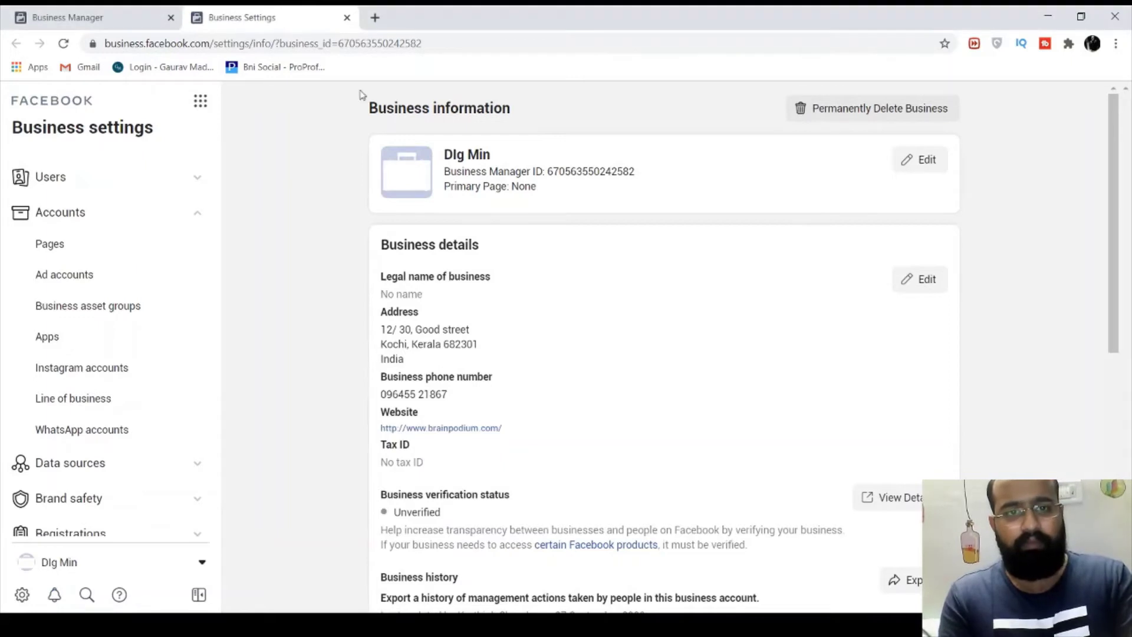
pyautogui.scroll(-1, 553, 348)
pyautogui.scroll(1, 553, 348)
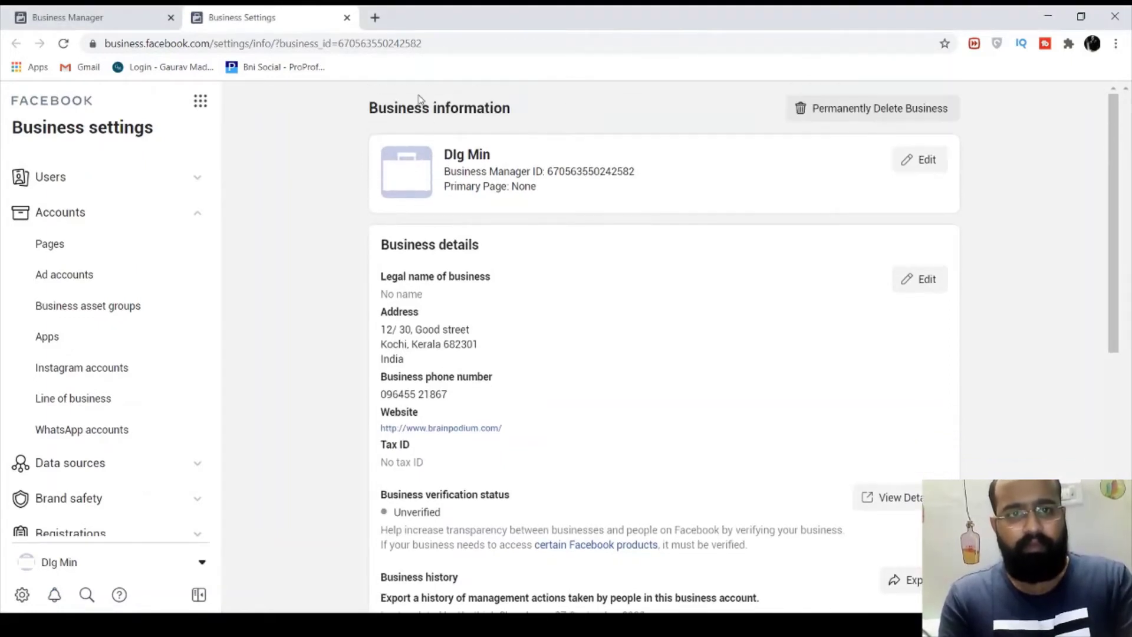
pyautogui.scroll(-1, 580, 346)
pyautogui.scroll(-1, 579, 347)
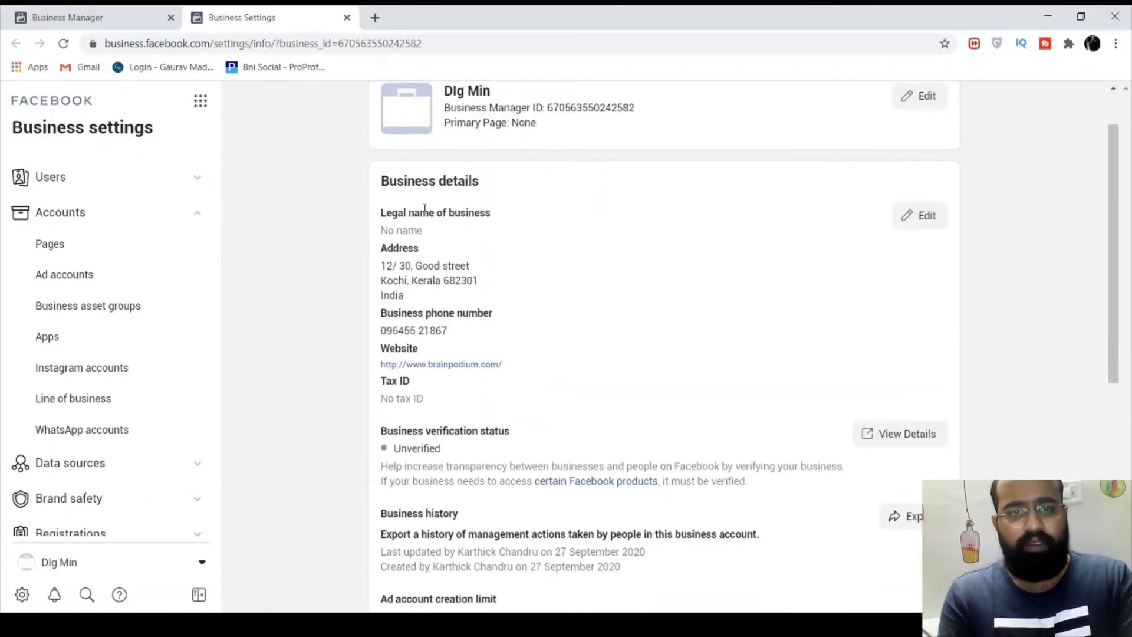
pyautogui.click(927, 218)
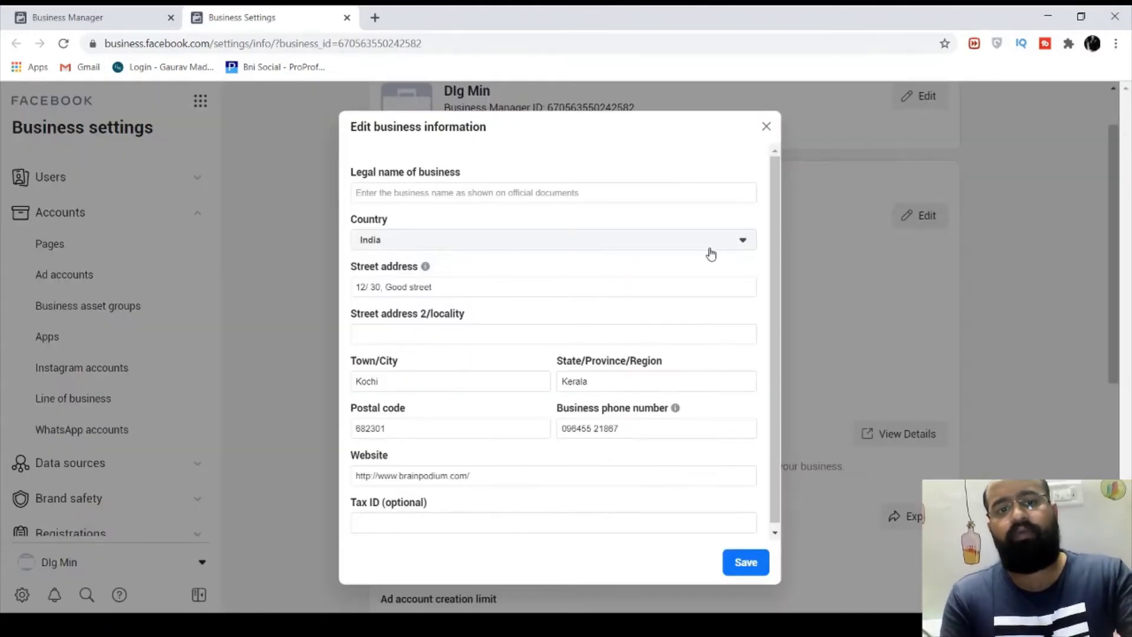
# Set the legal business name to Digital Mind and save the business information
pyautogui.click(499, 190)
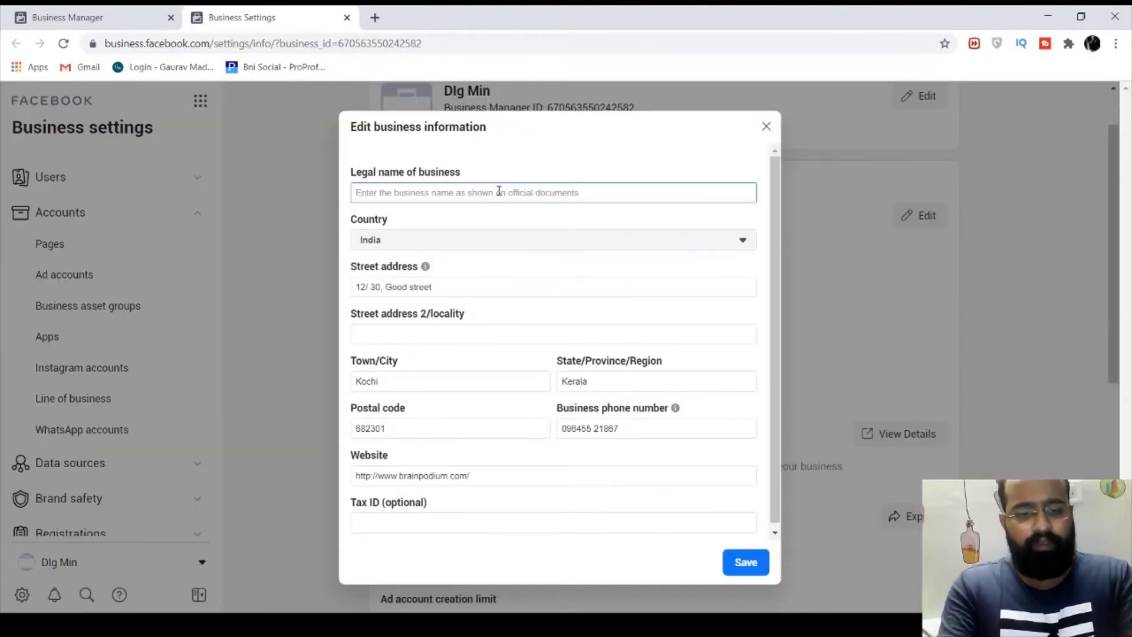
pyautogui.write('Digi')
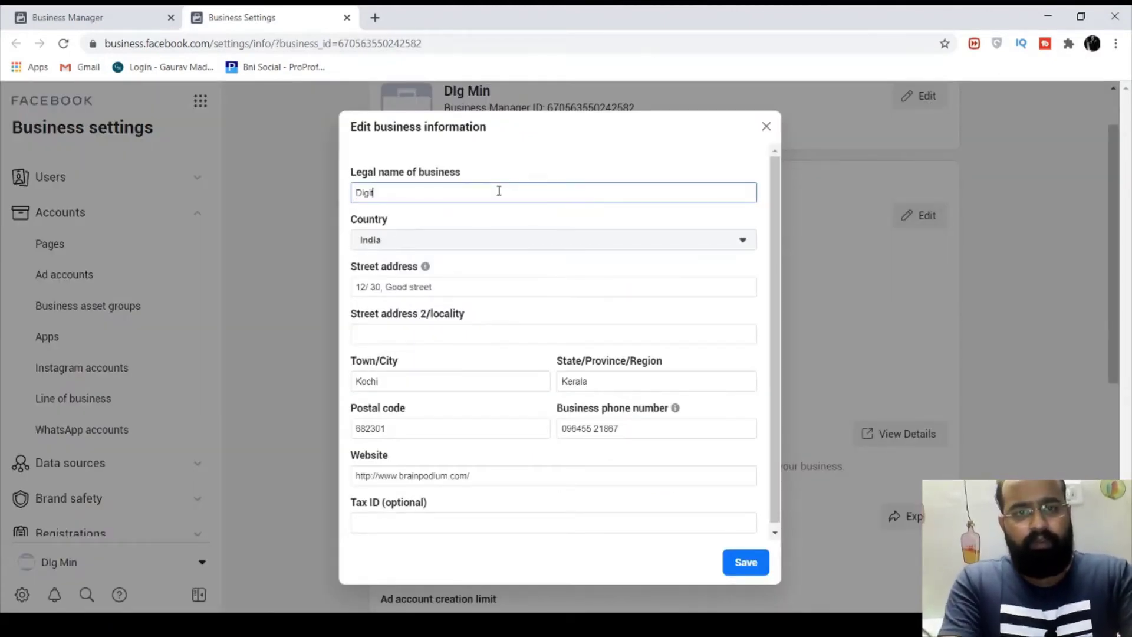
pyautogui.write('tal Mind')
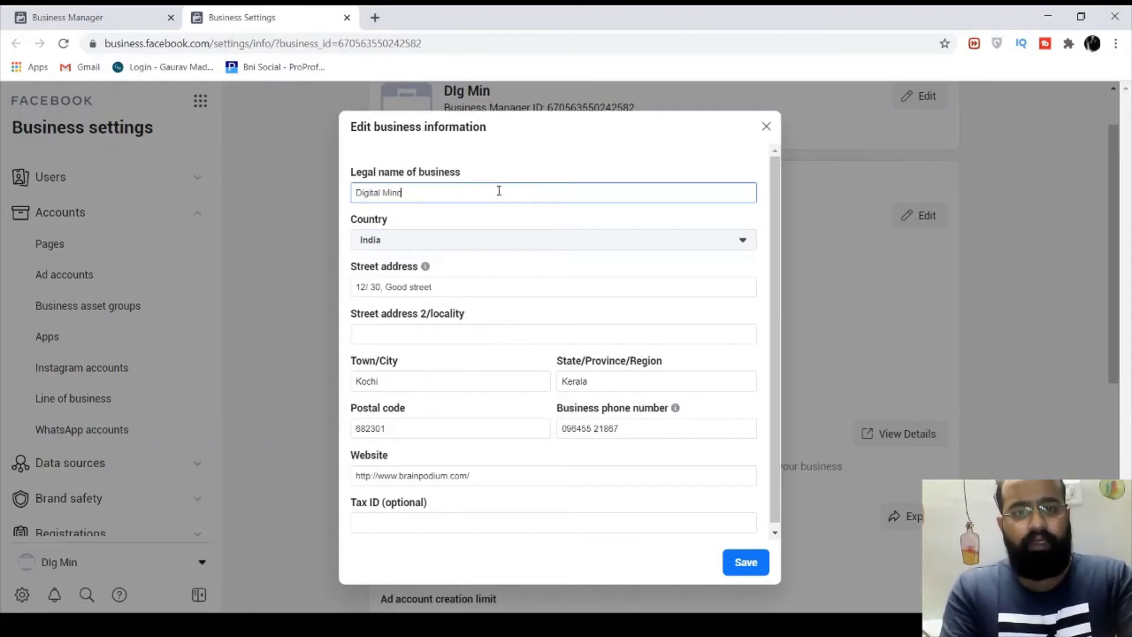
pyautogui.scroll(-1, 625, 475)
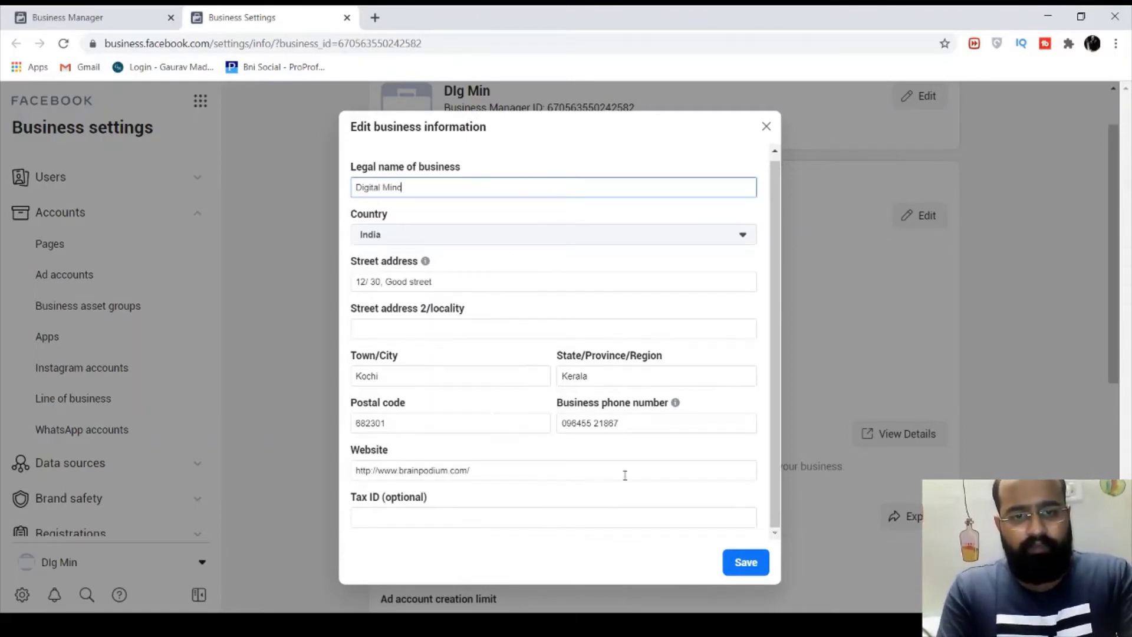
pyautogui.click(562, 526)
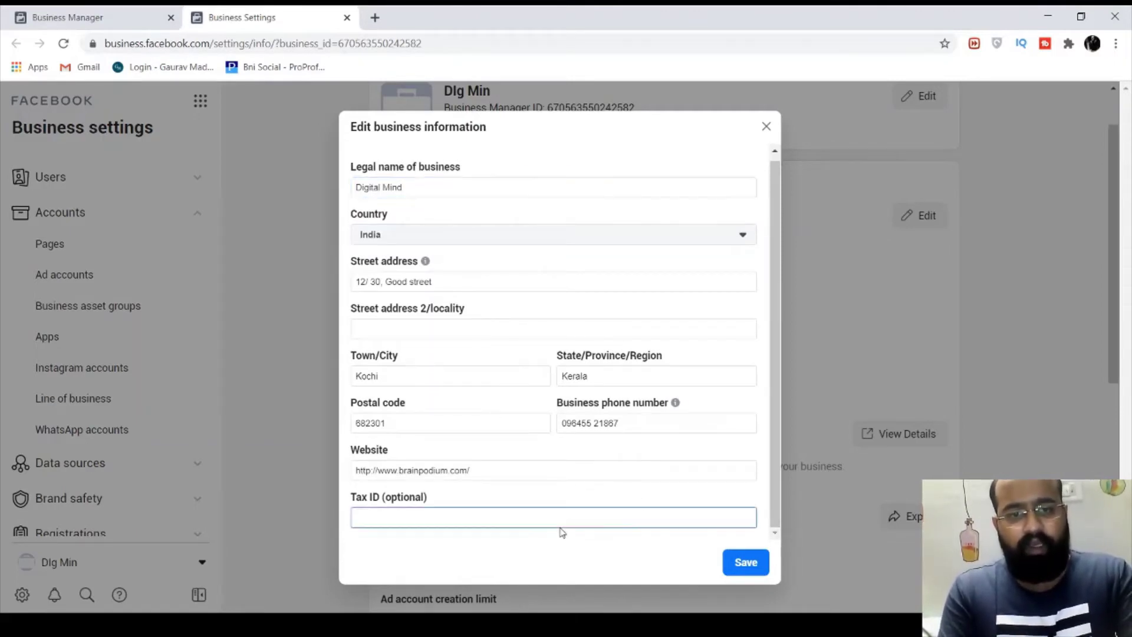
pyautogui.click(739, 557)
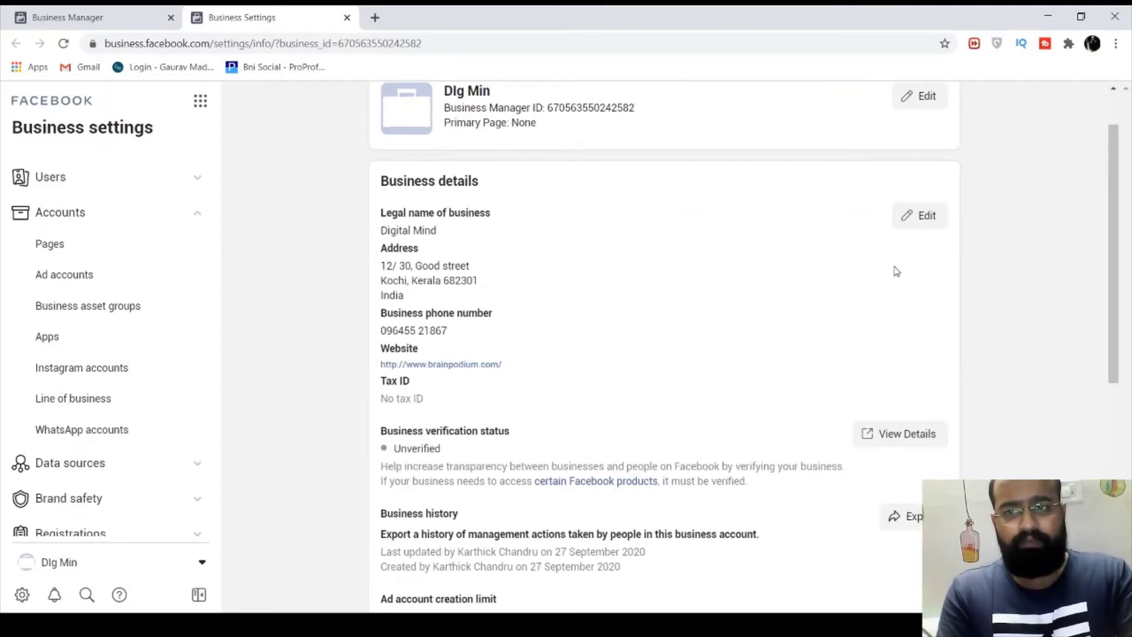
# View the business verification and security details, then return to Business information
pyautogui.scroll(-2, 896, 271)
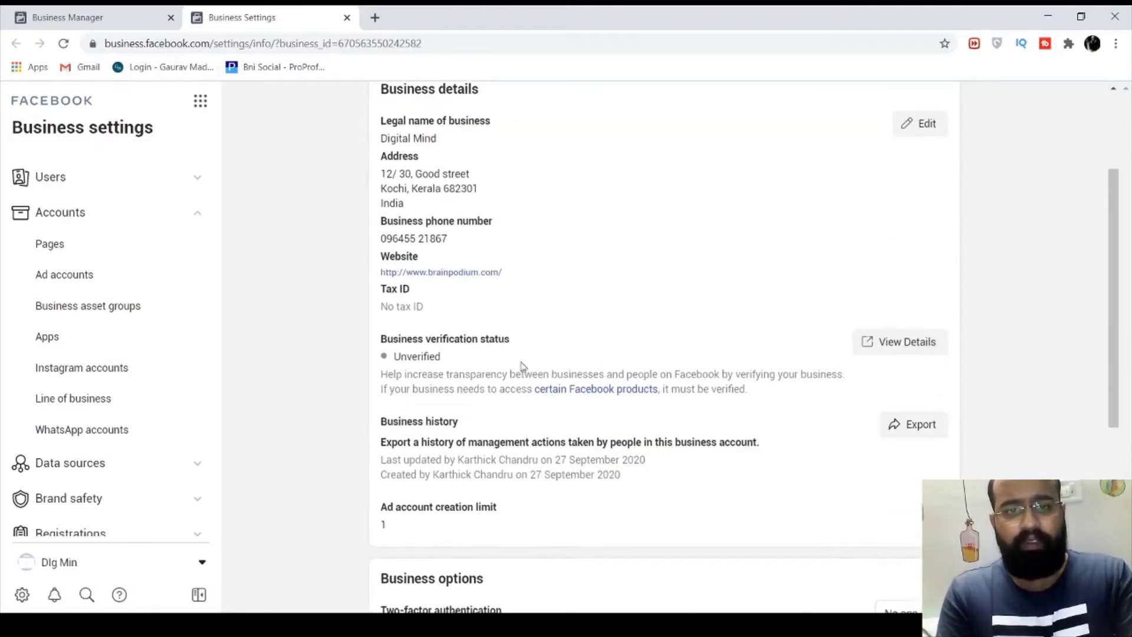
pyautogui.scroll(-1, 522, 366)
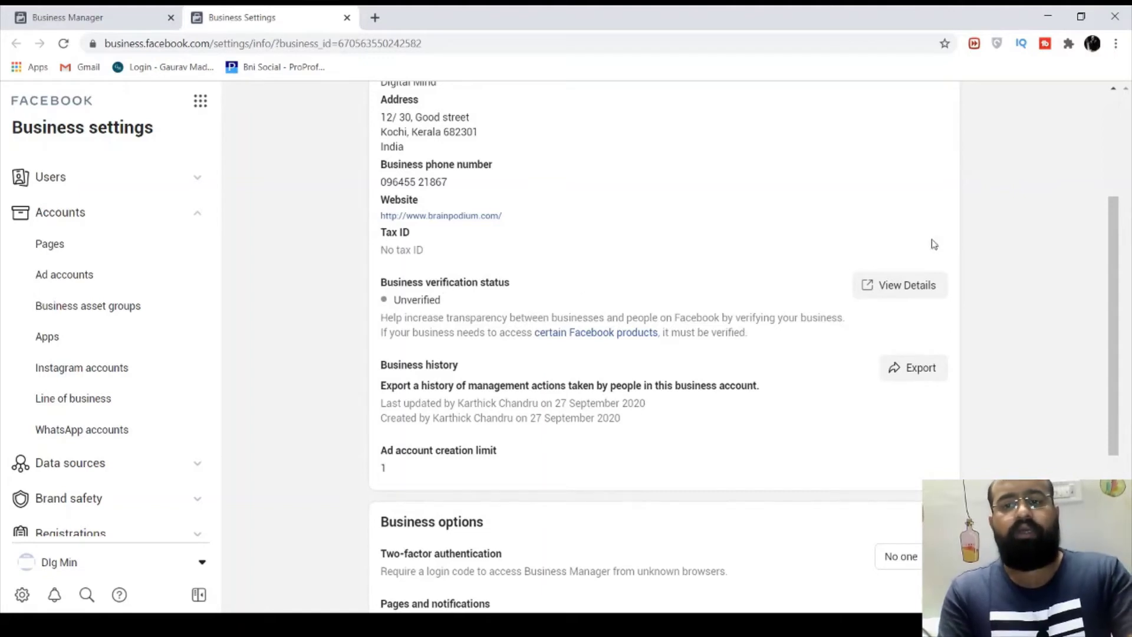
pyautogui.click(921, 296)
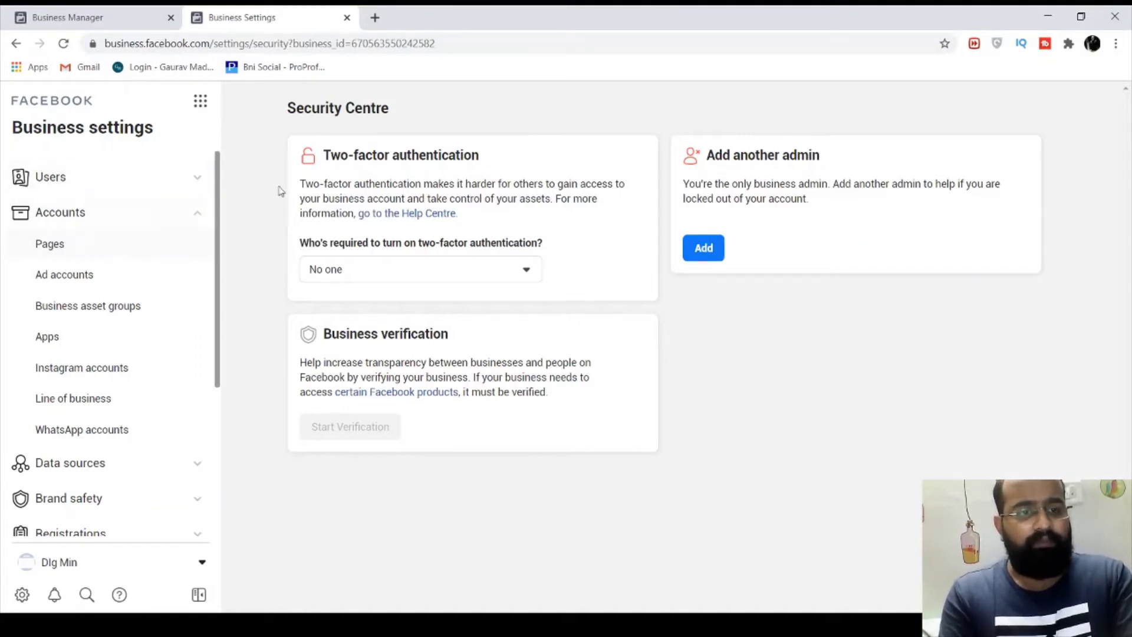
pyautogui.click(17, 45)
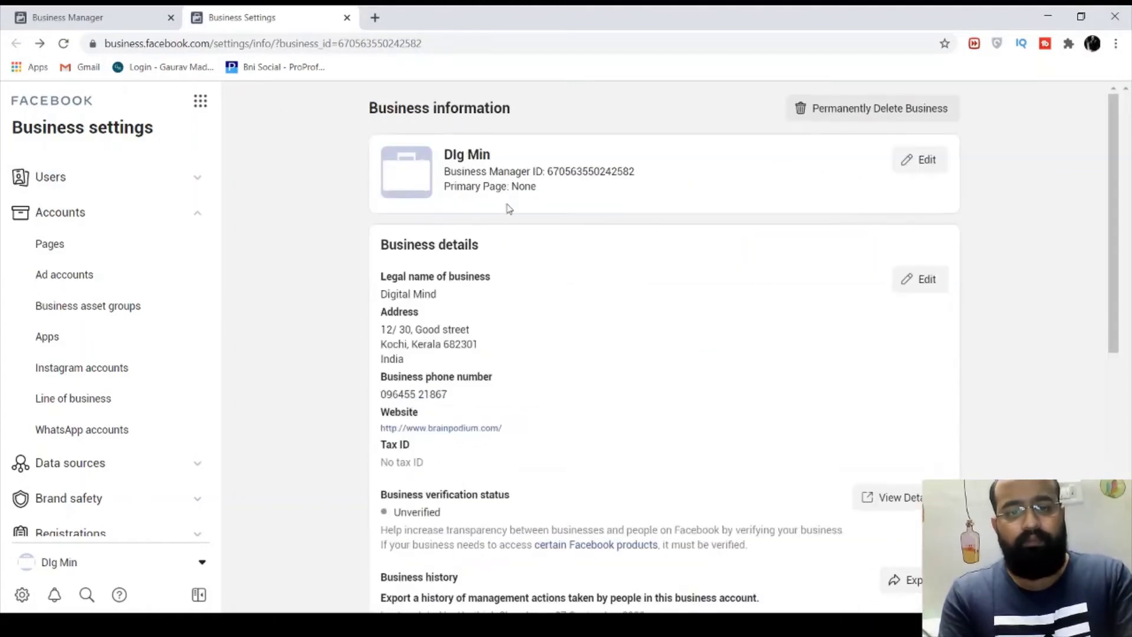
# Expand the Users section in the sidebar
pyautogui.scroll(-5, 561, 379)
pyautogui.scroll(-2, 785, 376)
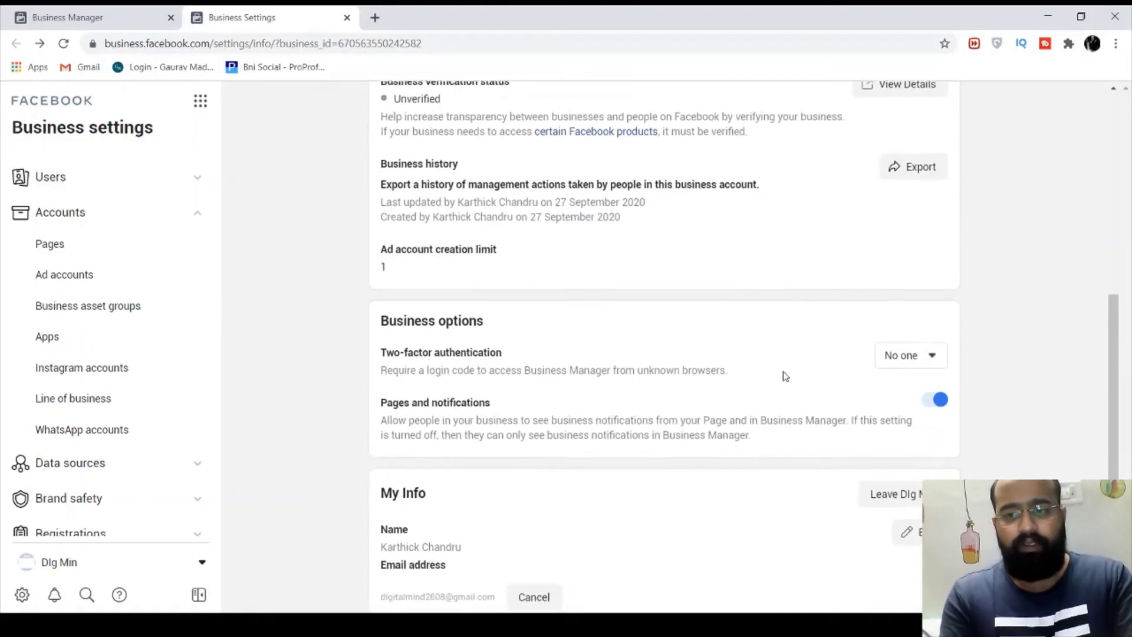
pyautogui.scroll(-2, 611, 416)
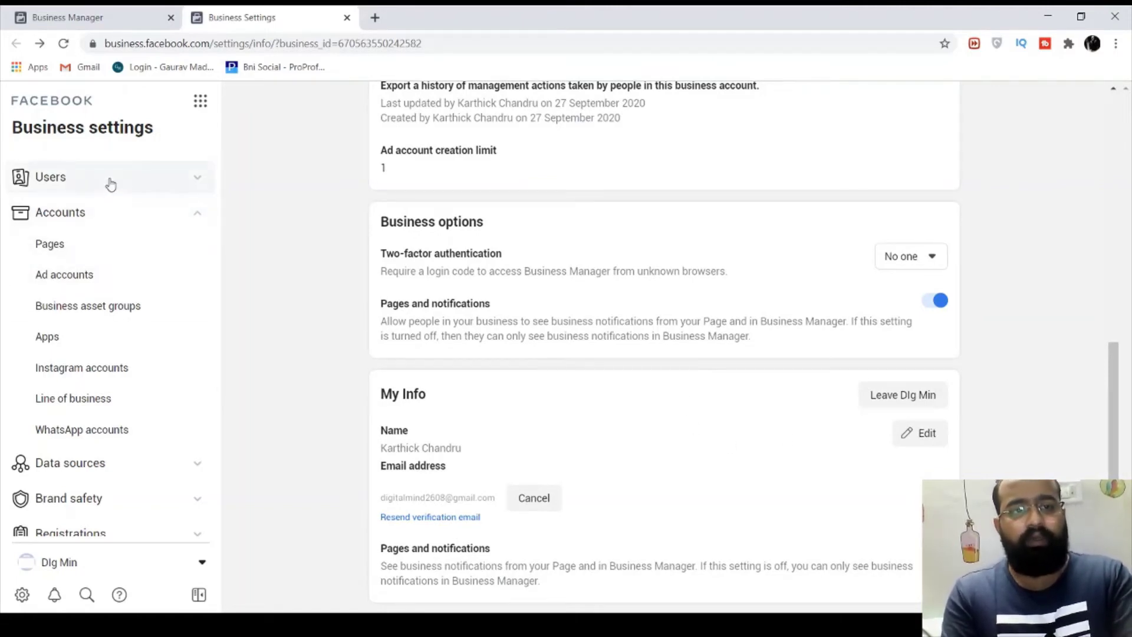
pyautogui.click(141, 179)
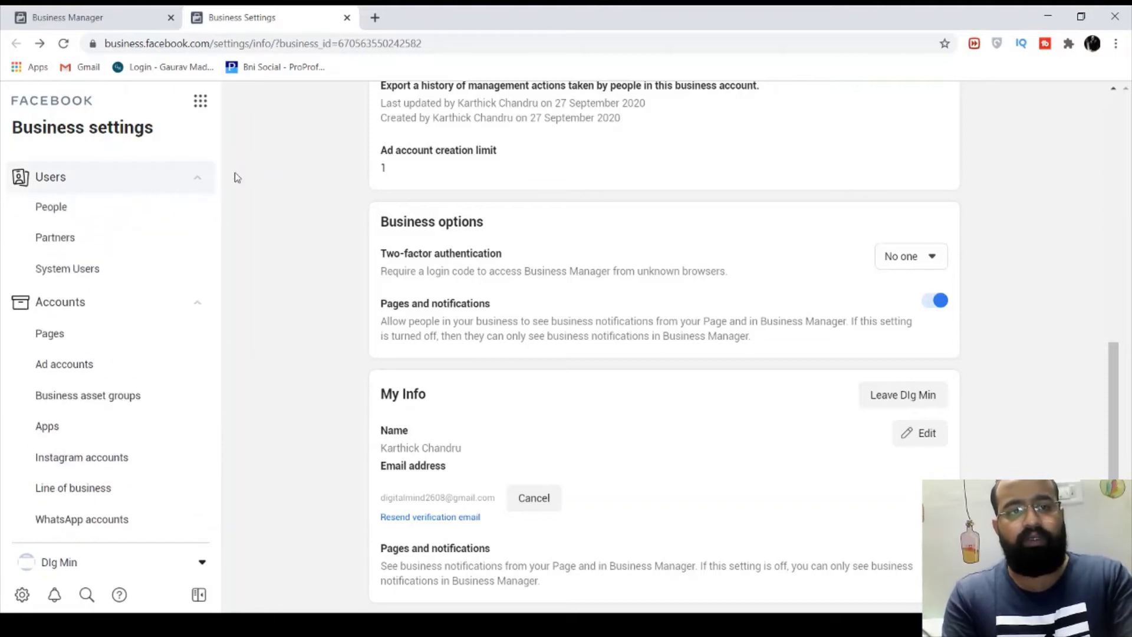
# From the People list, start an invitation and enter the invitee's e-mail address
pyautogui.click(69, 208)
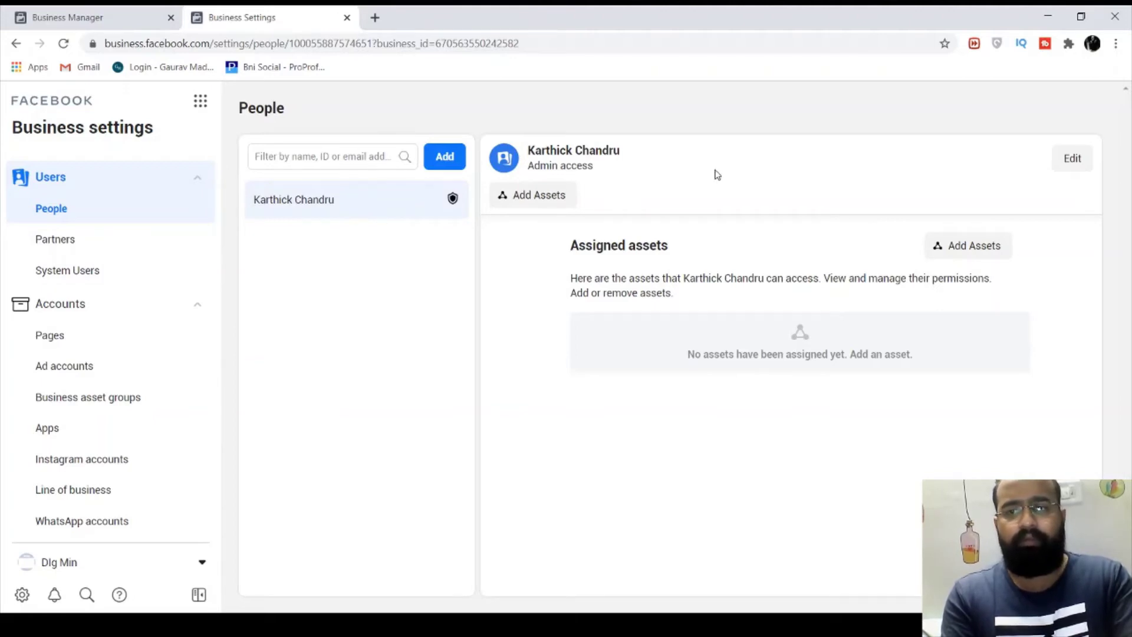
pyautogui.click(283, 159)
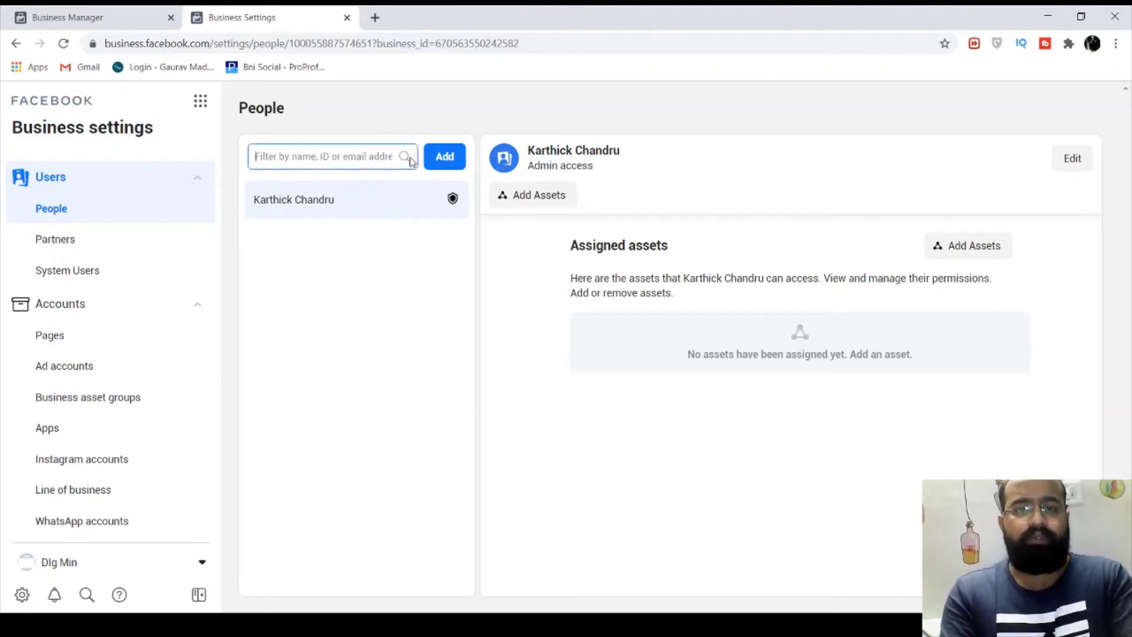
pyautogui.click(444, 157)
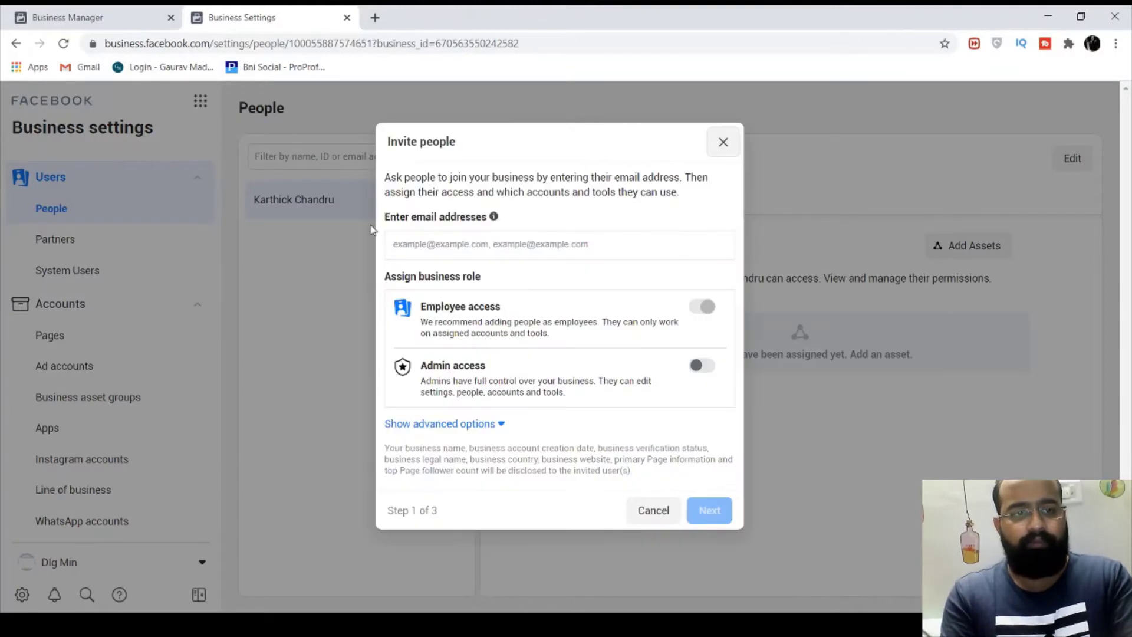
pyautogui.click(492, 245)
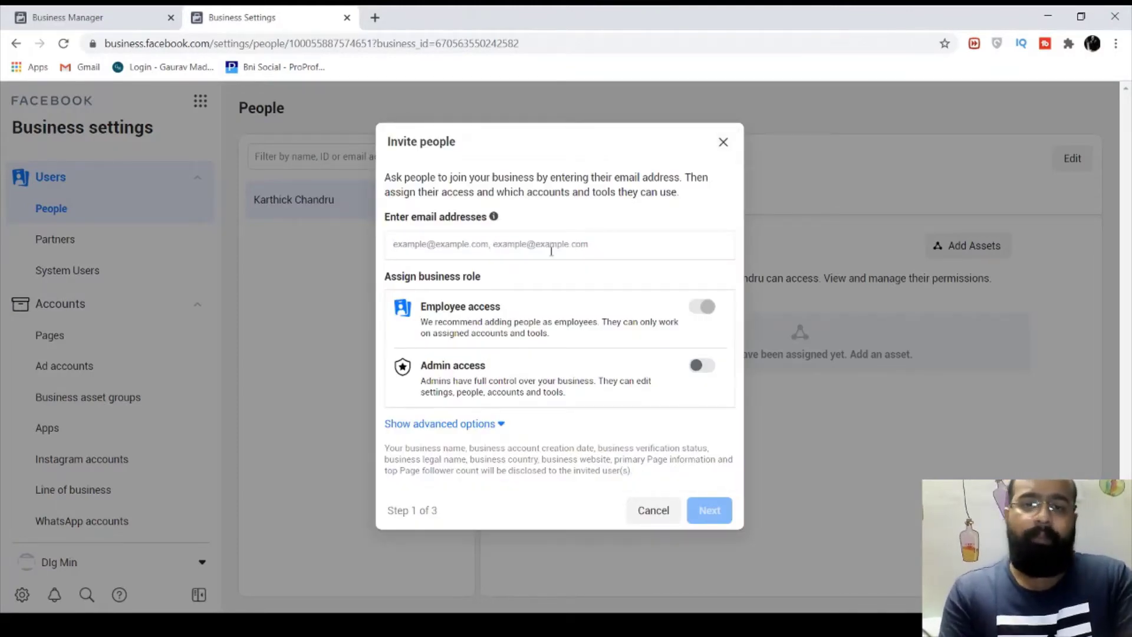
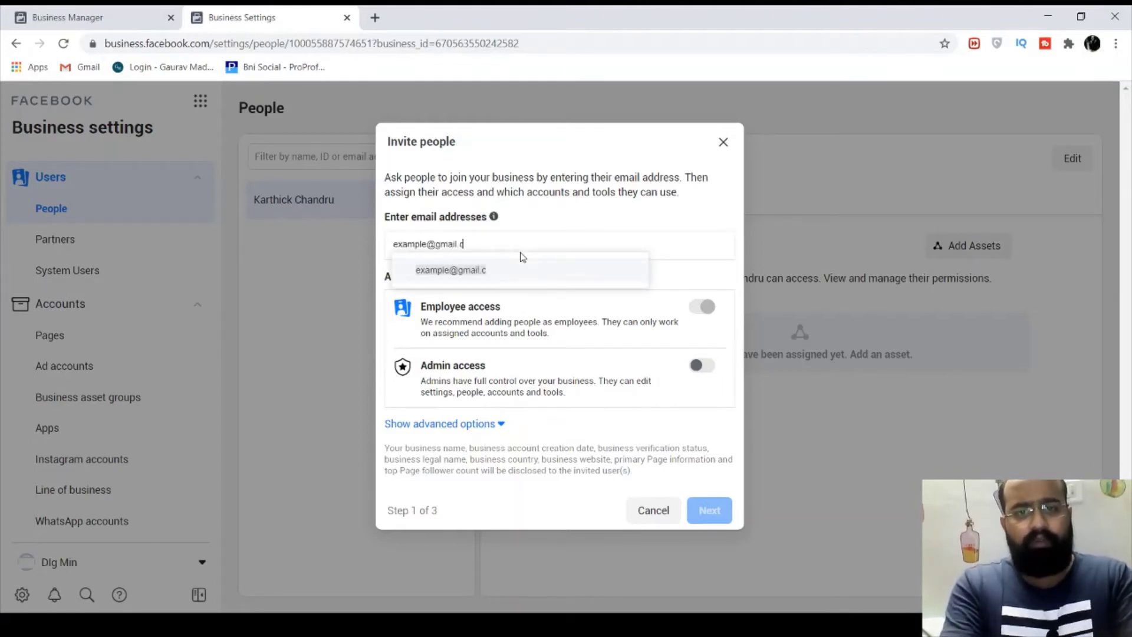
pyautogui.write('om')
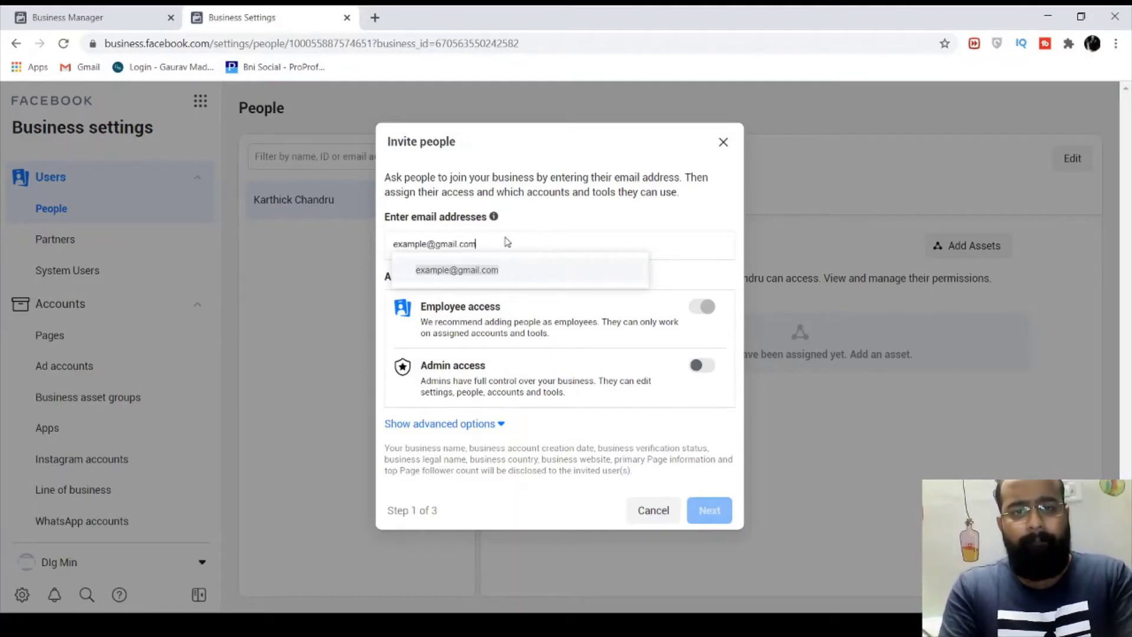
pyautogui.press('Return')
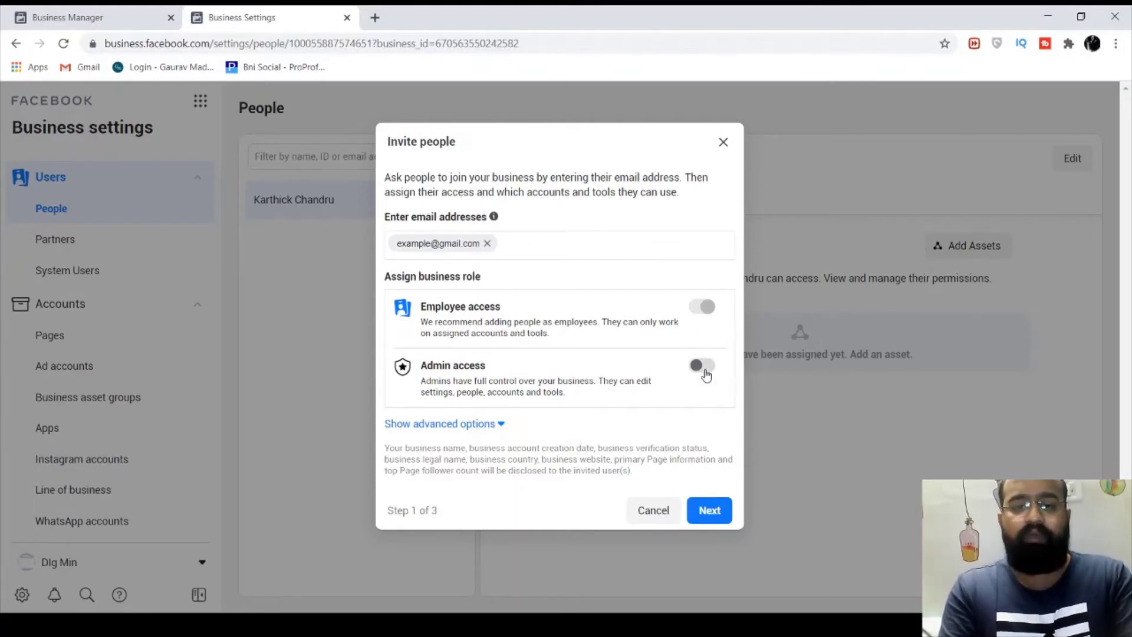
# Give the invitee admin access, reach Assign access, then close the invitation unsent
pyautogui.click(703, 366)
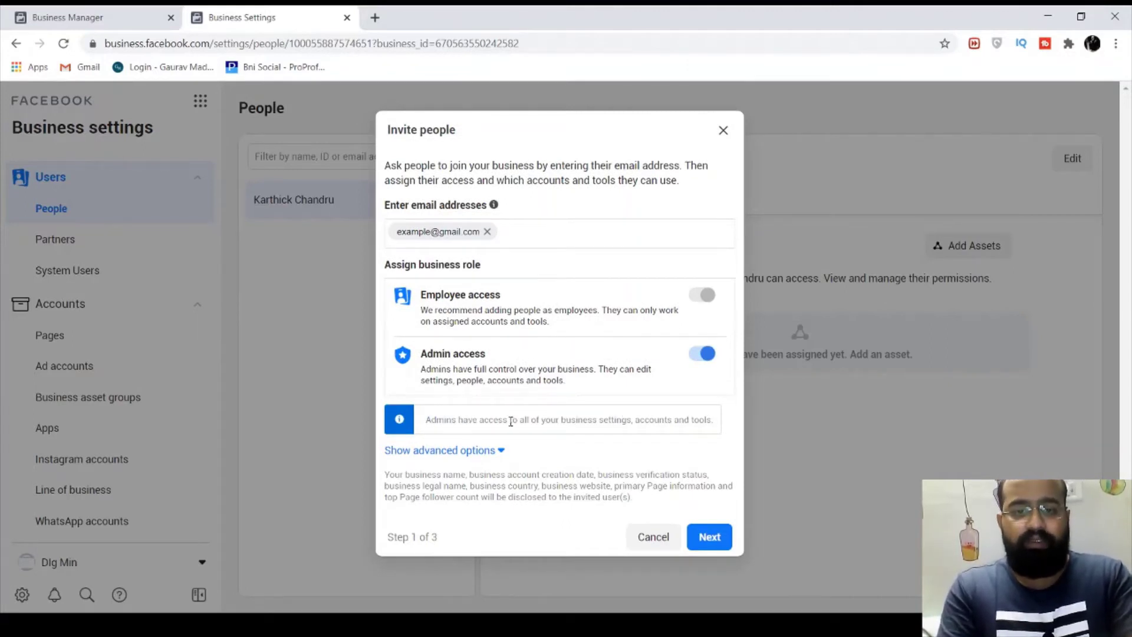
pyautogui.click(489, 450)
pyautogui.scroll(-2, 579, 417)
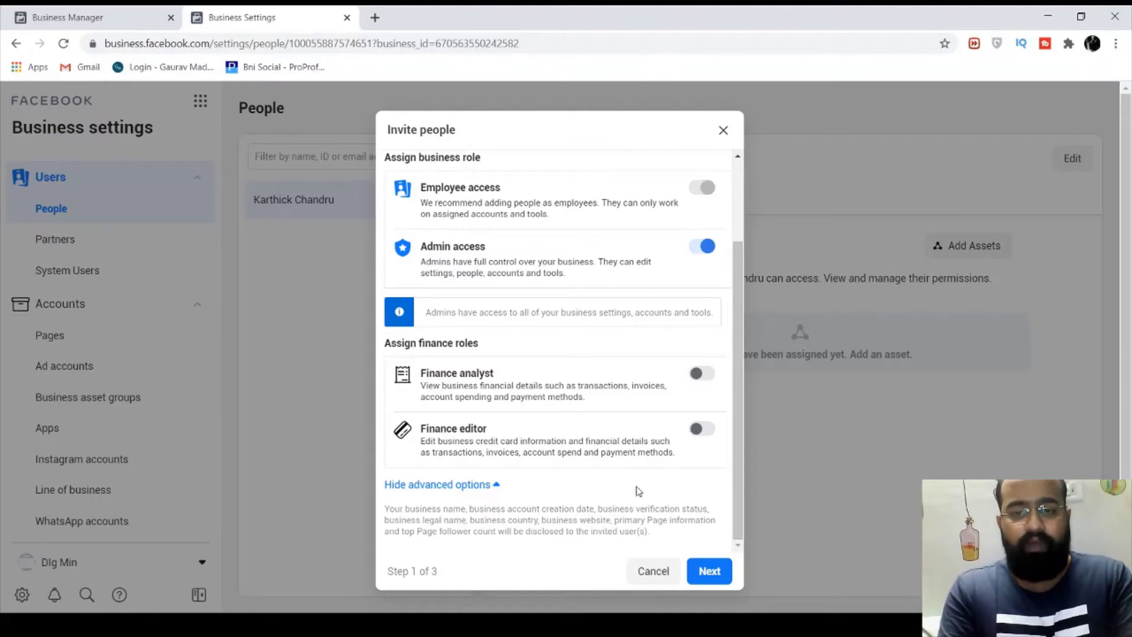
pyautogui.click(699, 572)
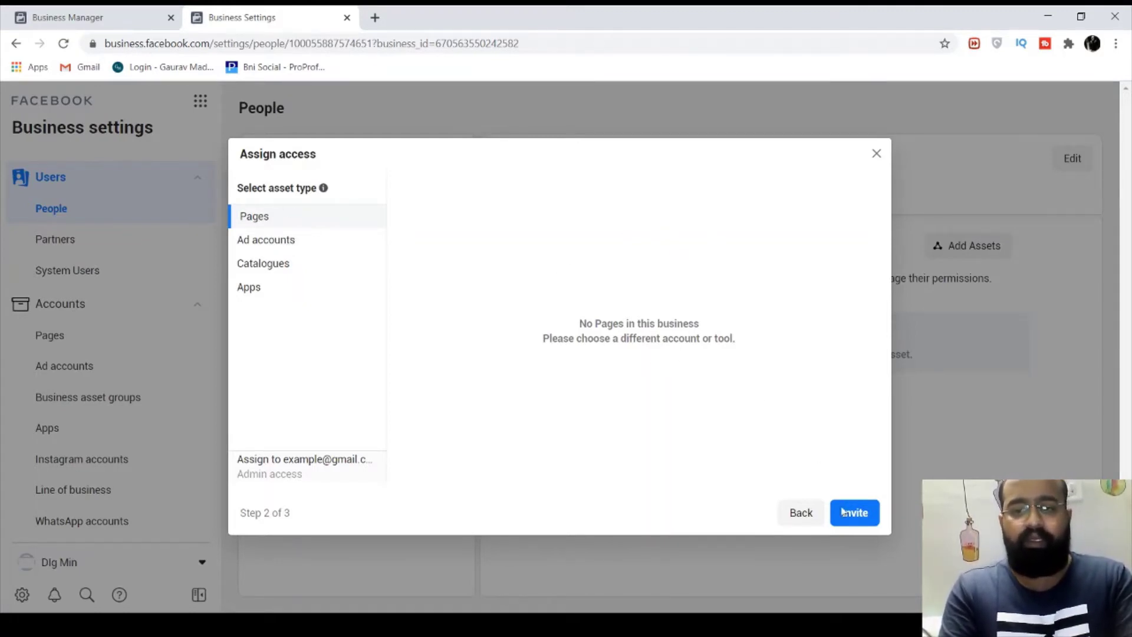
pyautogui.click(877, 154)
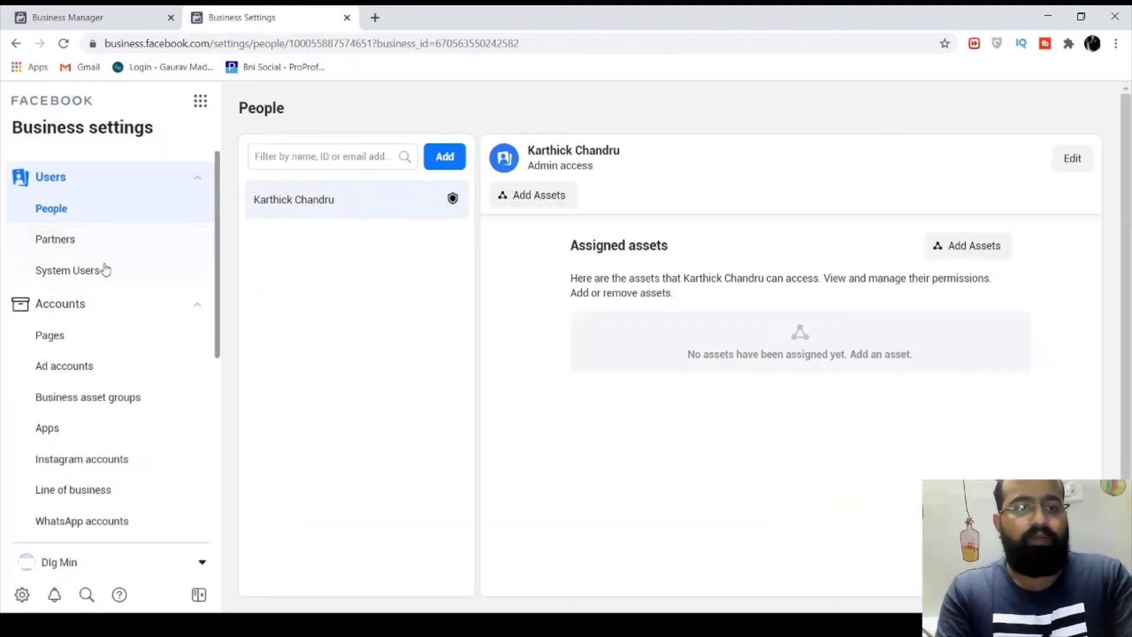
# In Pages, choose Add a Page to bring up the Add a Facebook Page dialog
pyautogui.click(94, 339)
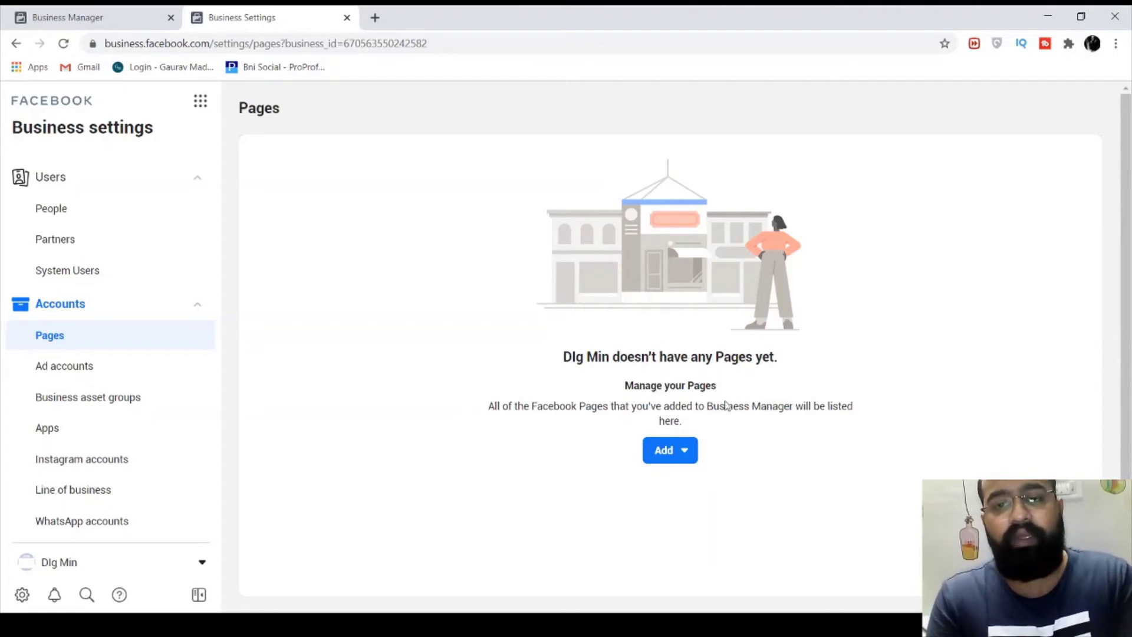
pyautogui.click(686, 452)
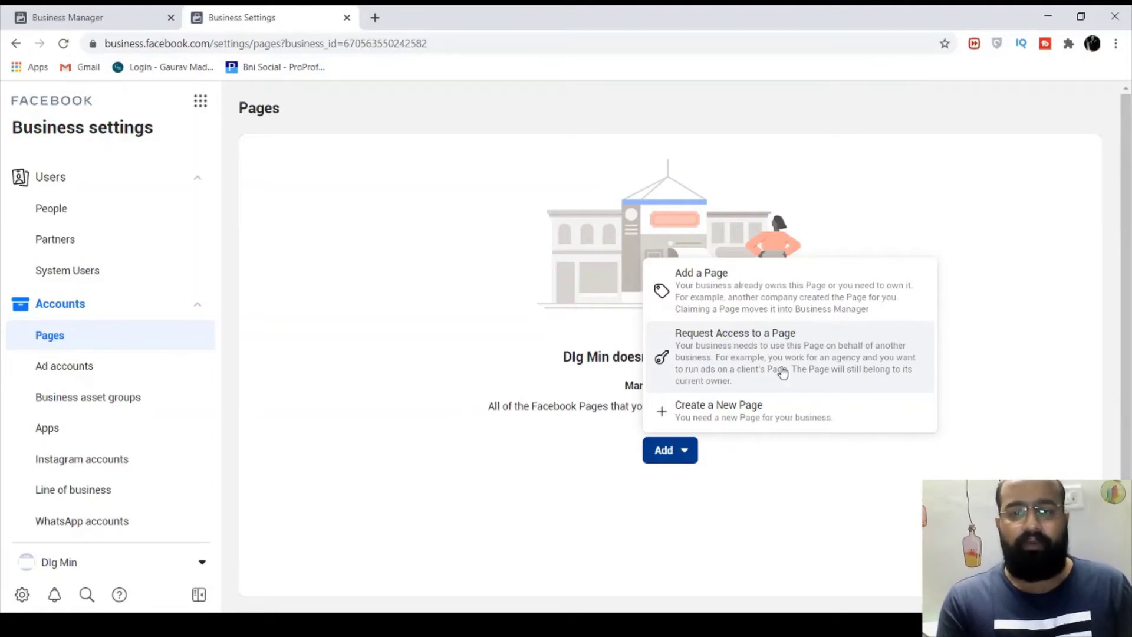
pyautogui.click(750, 303)
pyautogui.click(545, 324)
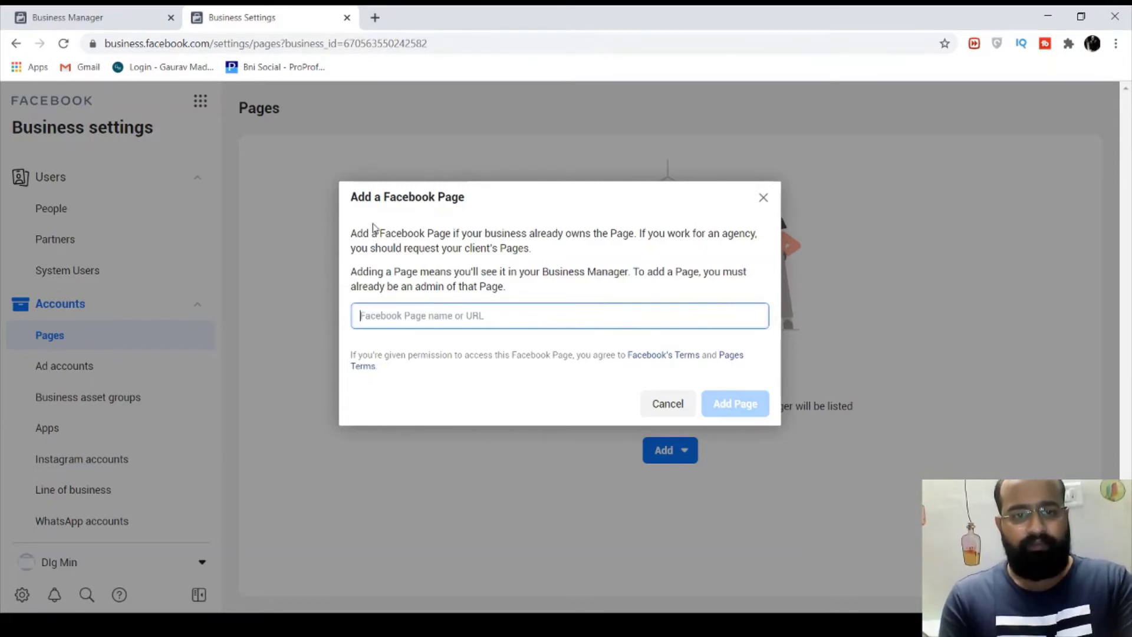
pyautogui.click(375, 18)
pyautogui.click(238, 10)
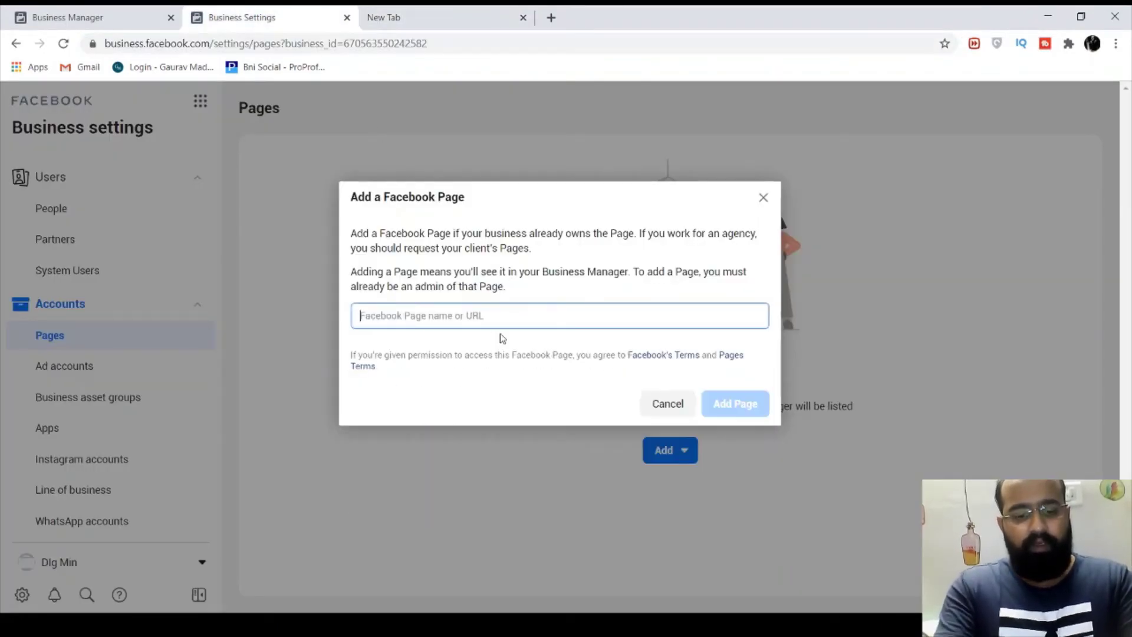
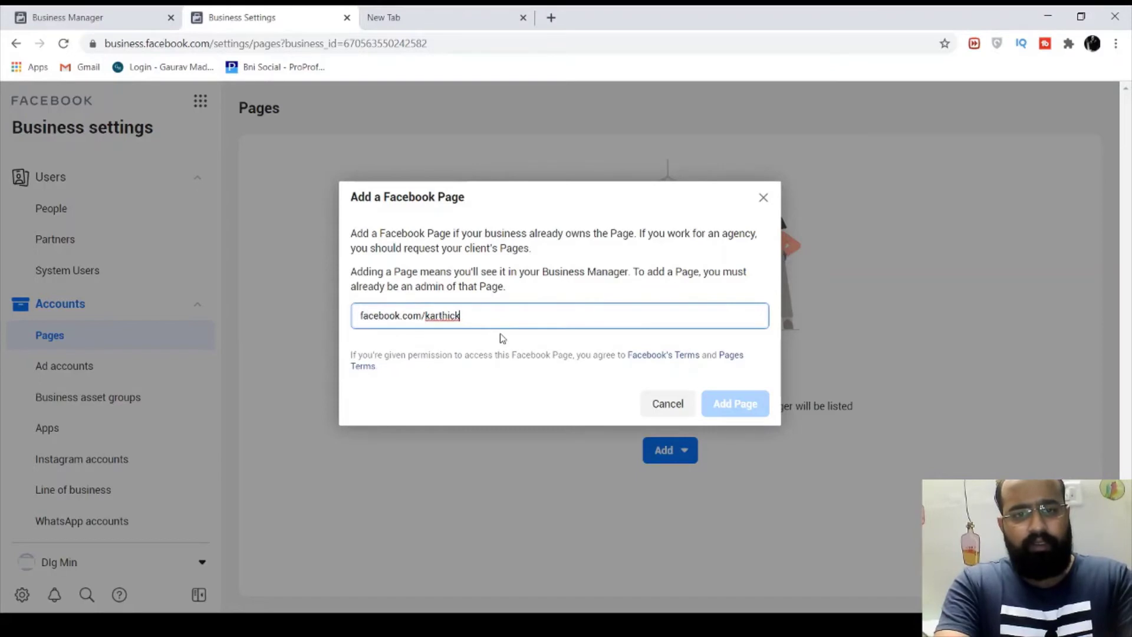
pyautogui.click(348, 318)
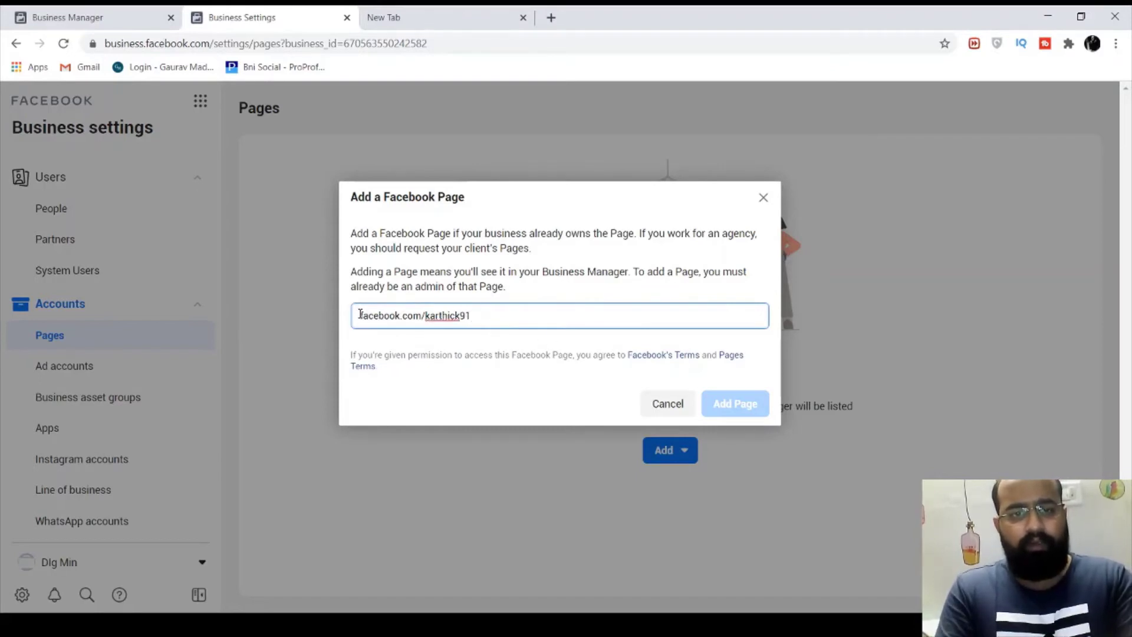
pyautogui.write('www.')
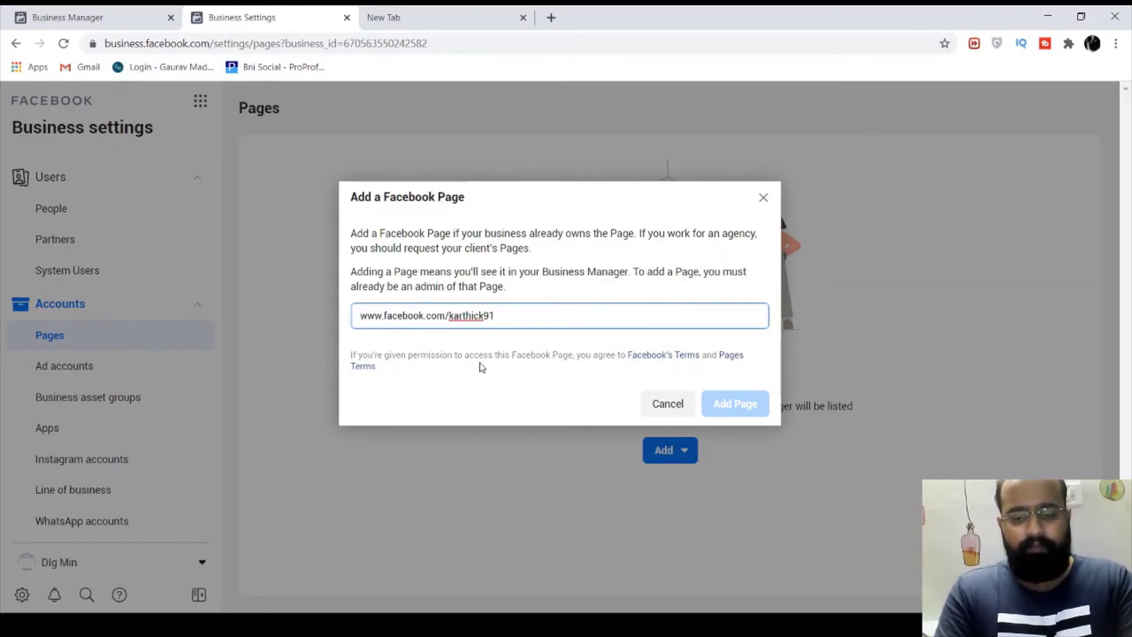
pyautogui.press('Home')
pyautogui.write('https:')
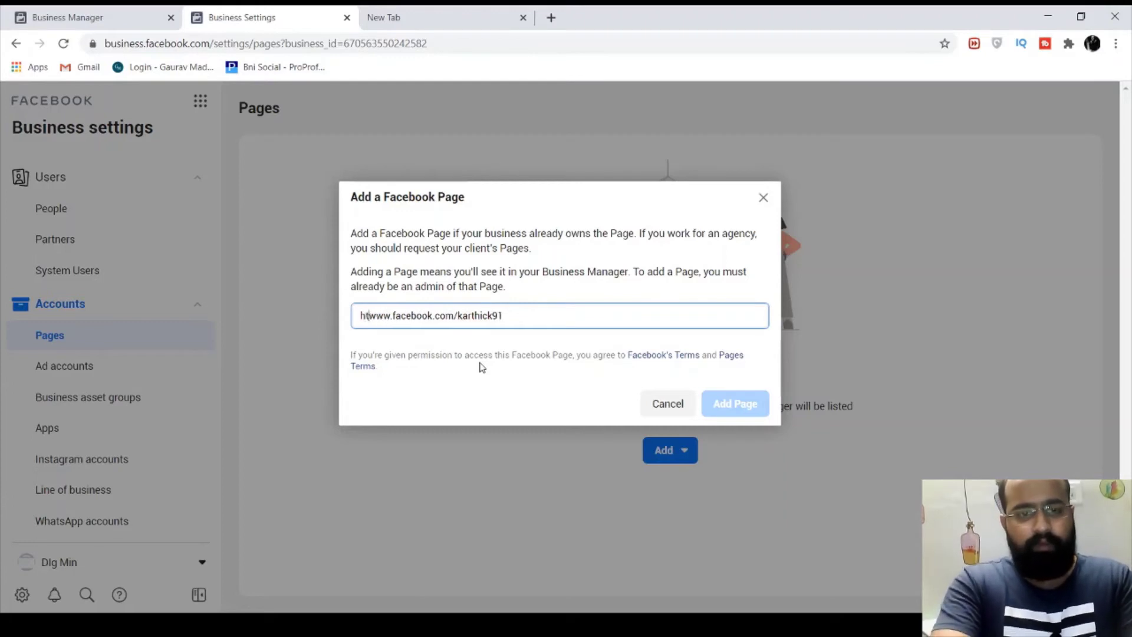
pyautogui.write('//')
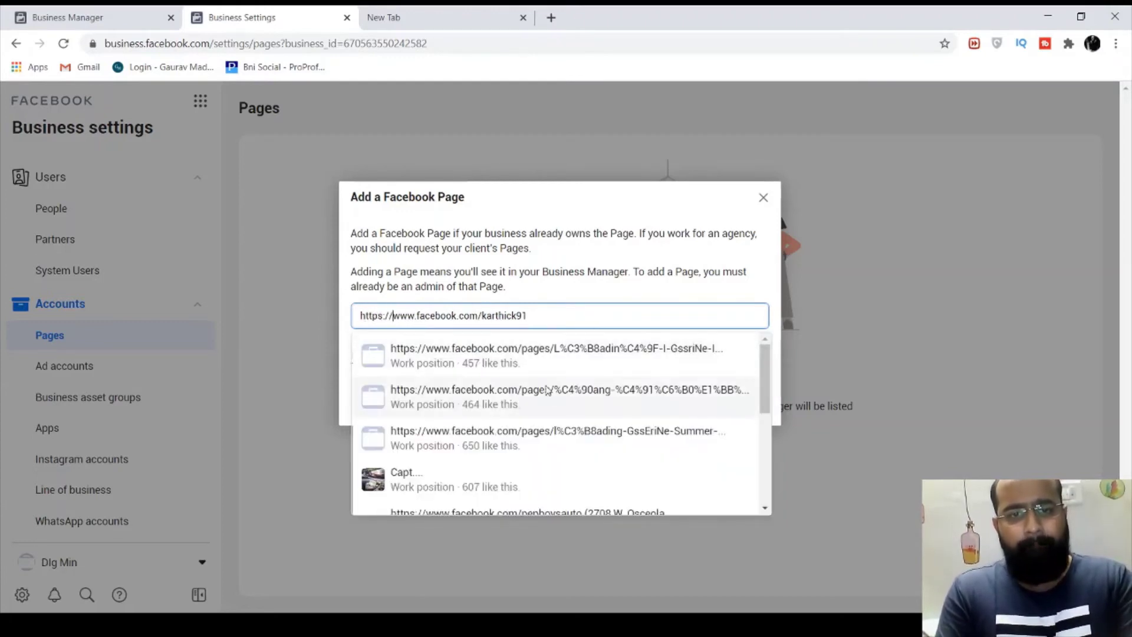
pyautogui.click(417, 12)
# Load the personal Facebook profile in the new tab, select its address, and return to Business Settings
pyautogui.click(417, 44)
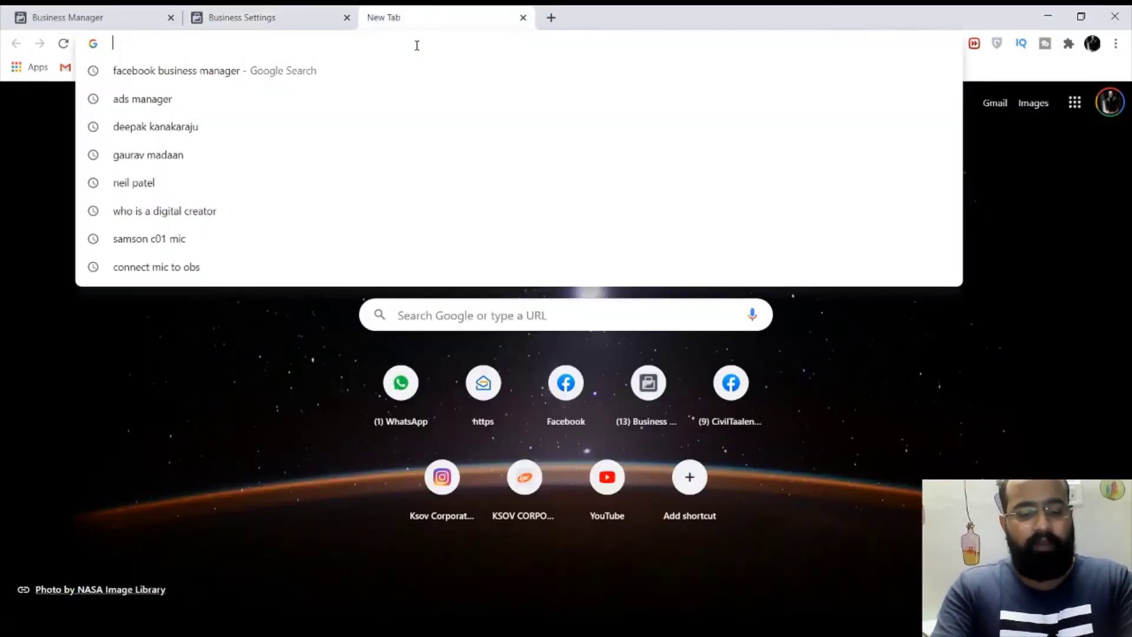
pyautogui.write('book.com')
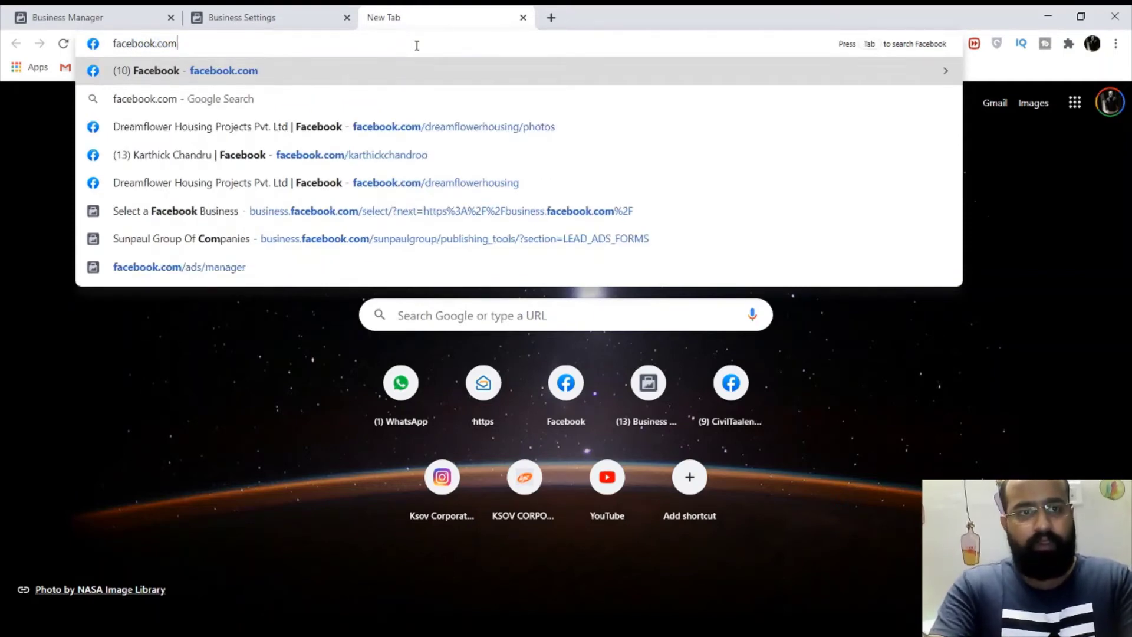
pyautogui.write('/karthick')
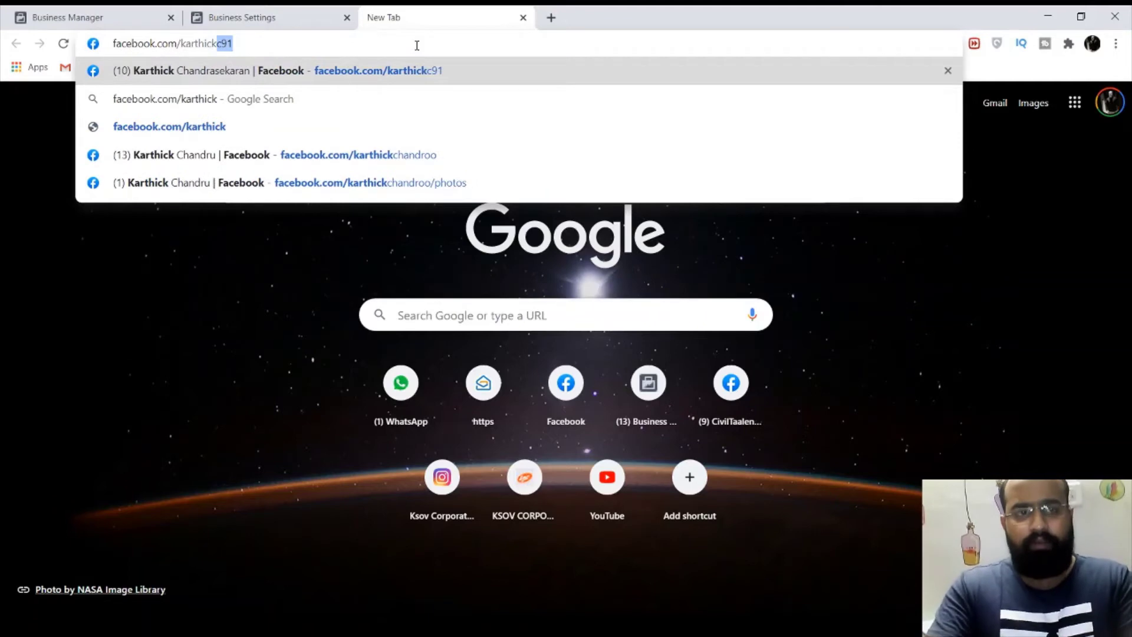
pyautogui.press('Return')
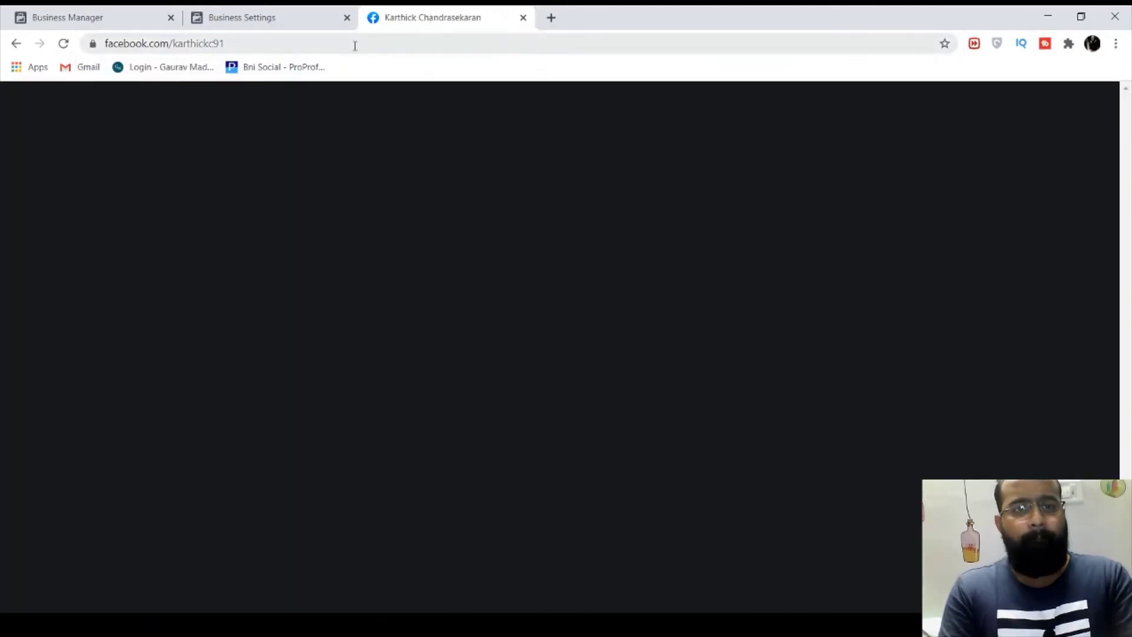
pyautogui.click(355, 46)
pyautogui.hotkey('ctrl', 'c')
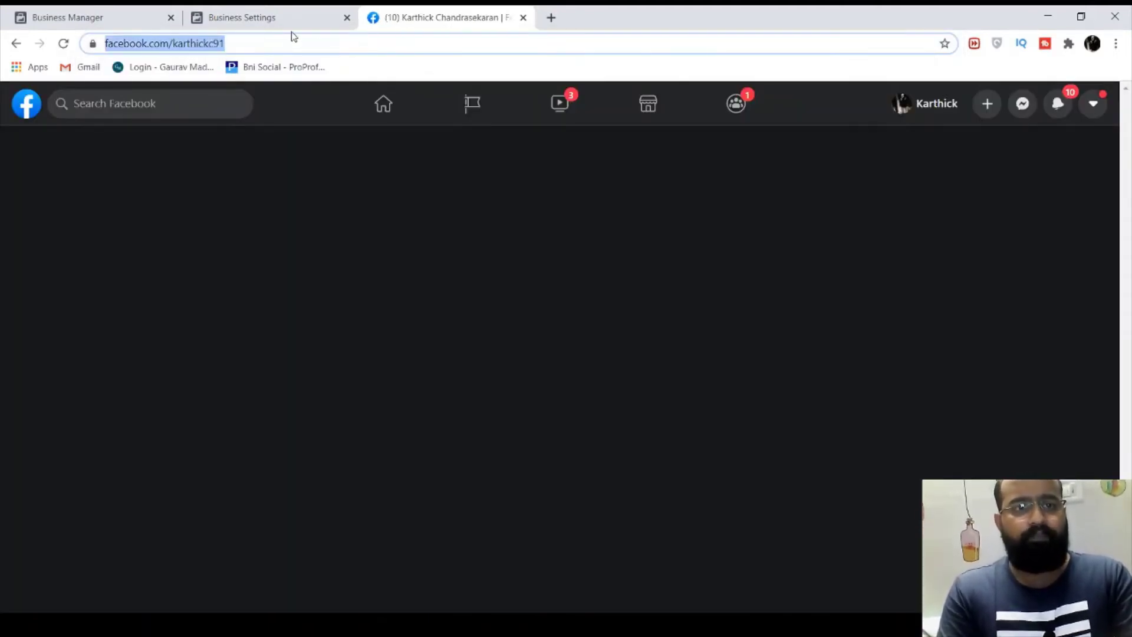
pyautogui.click(286, 13)
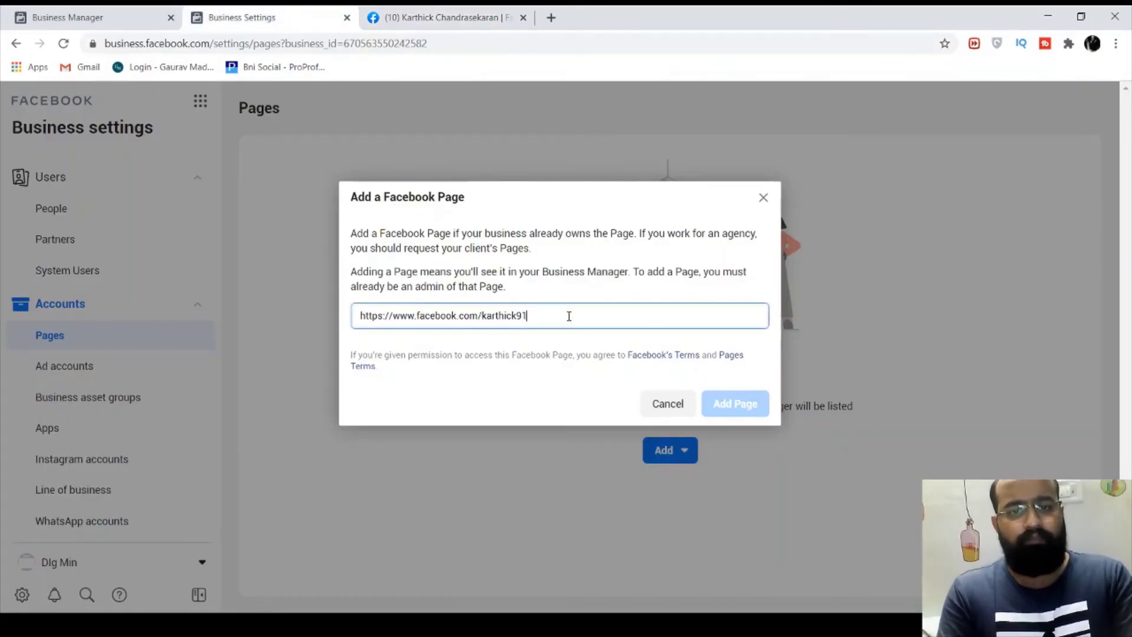
# Paste the profile address into the Page field, choose the matching Page and add it to Dig Mind
pyautogui.hotkey('ctrl', 'a')
pyautogui.hotkey('ctrl', 'v')
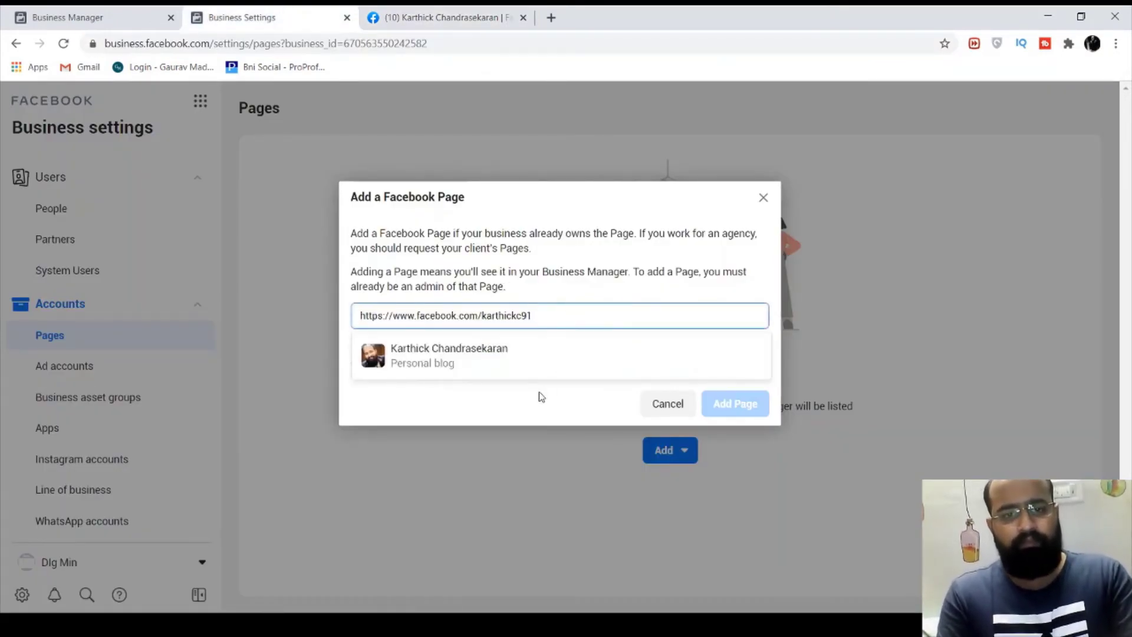
pyautogui.click(522, 362)
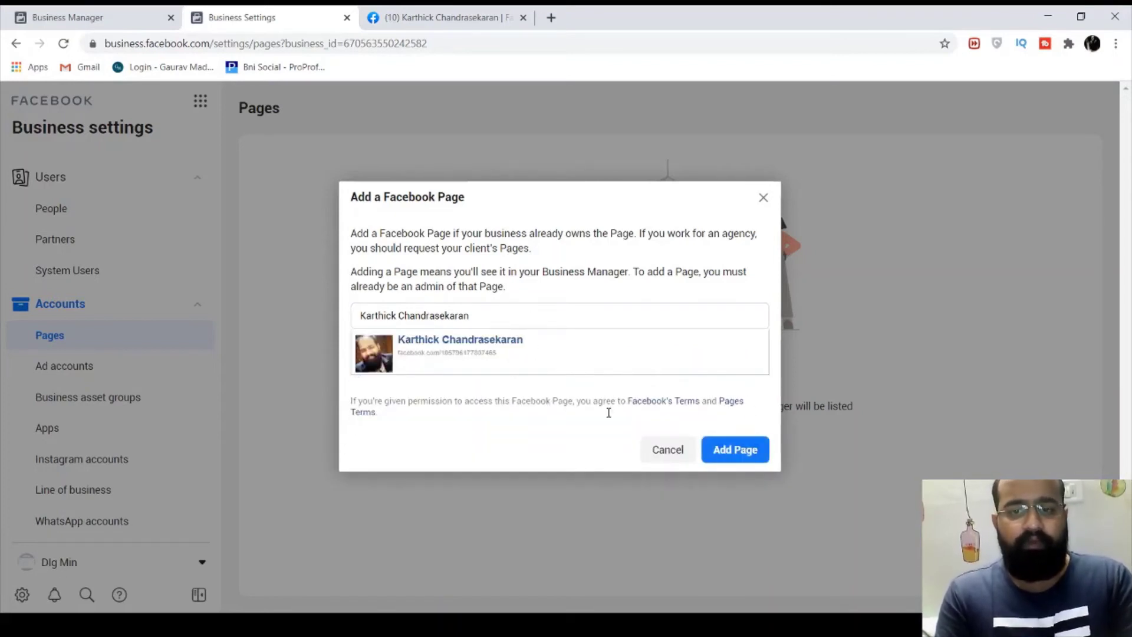
pyautogui.tripleClick(481, 322)
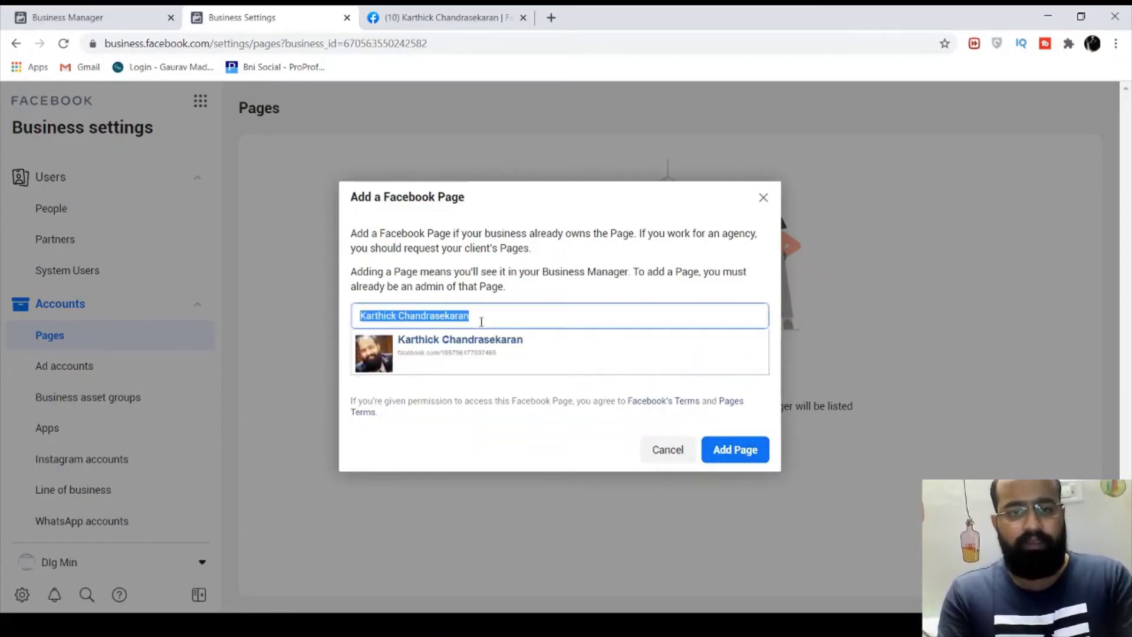
pyautogui.press('BackSpace')
pyautogui.hotkey('ctrl', 'v')
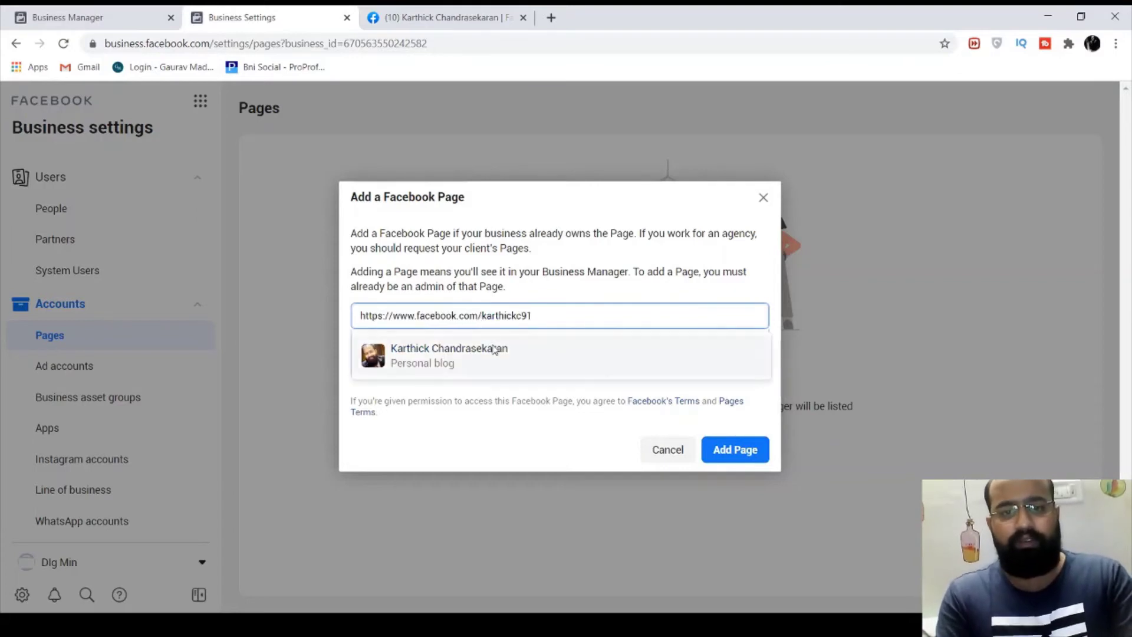
pyautogui.click(451, 363)
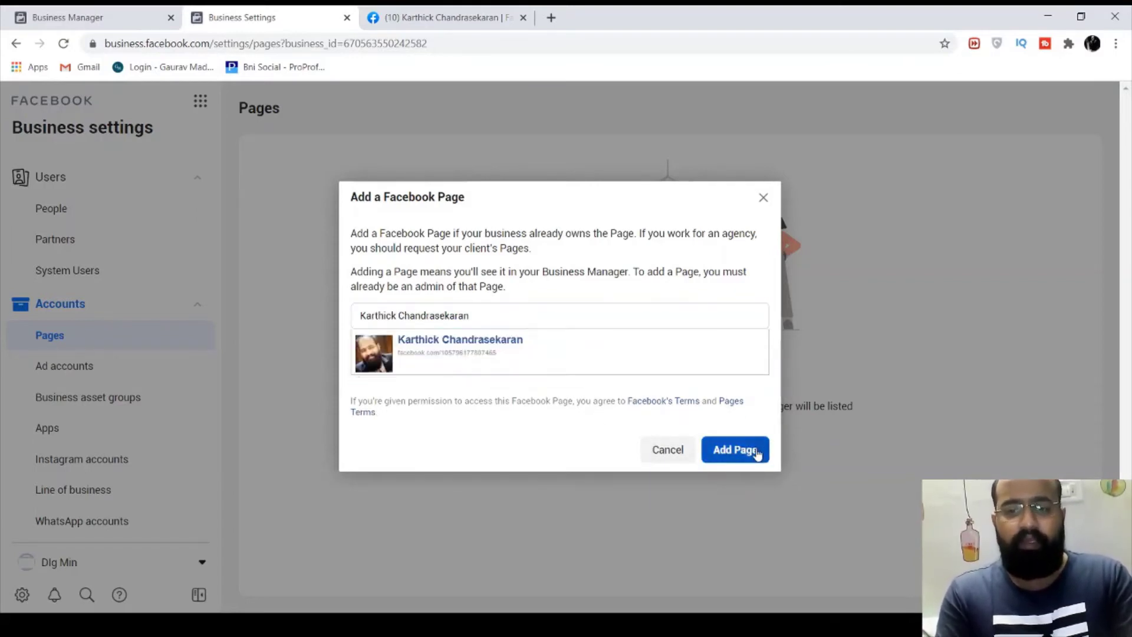
pyautogui.click(755, 451)
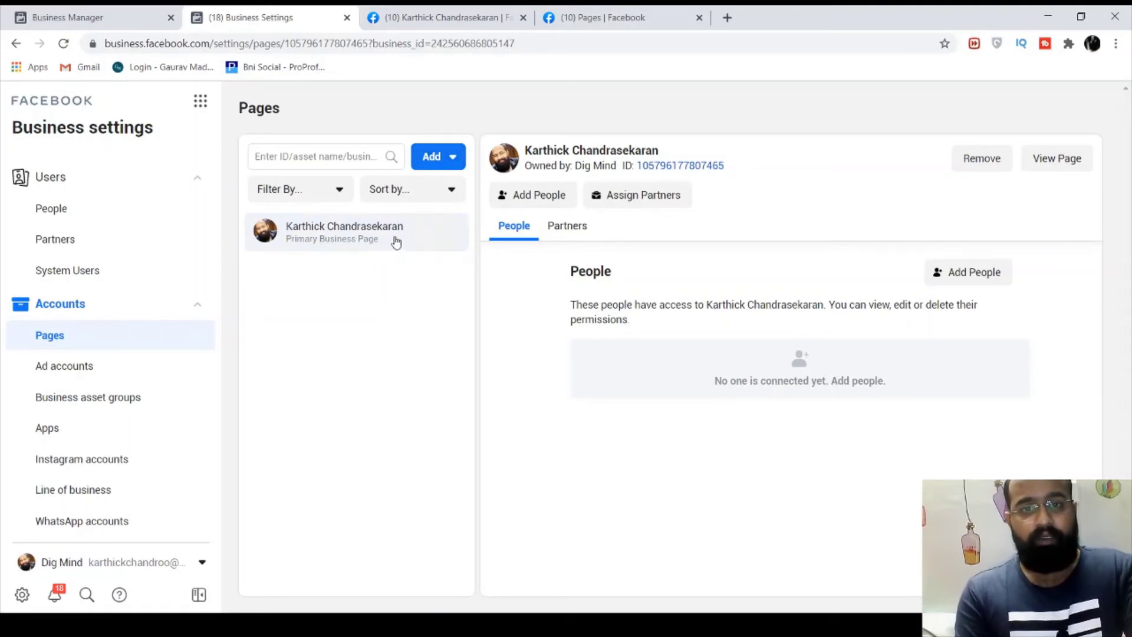
# Select the team member and turn on Manage Page, Manage jobs and View earnings insights permissions
pyautogui.click(970, 277)
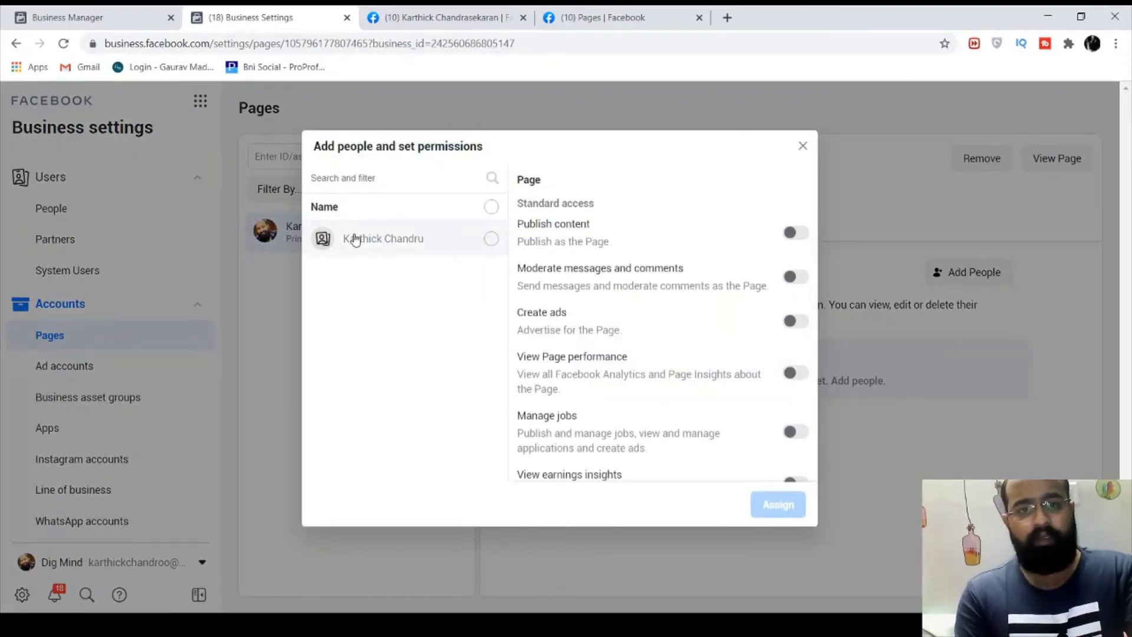
pyautogui.click(354, 239)
pyautogui.scroll(-3, 708, 353)
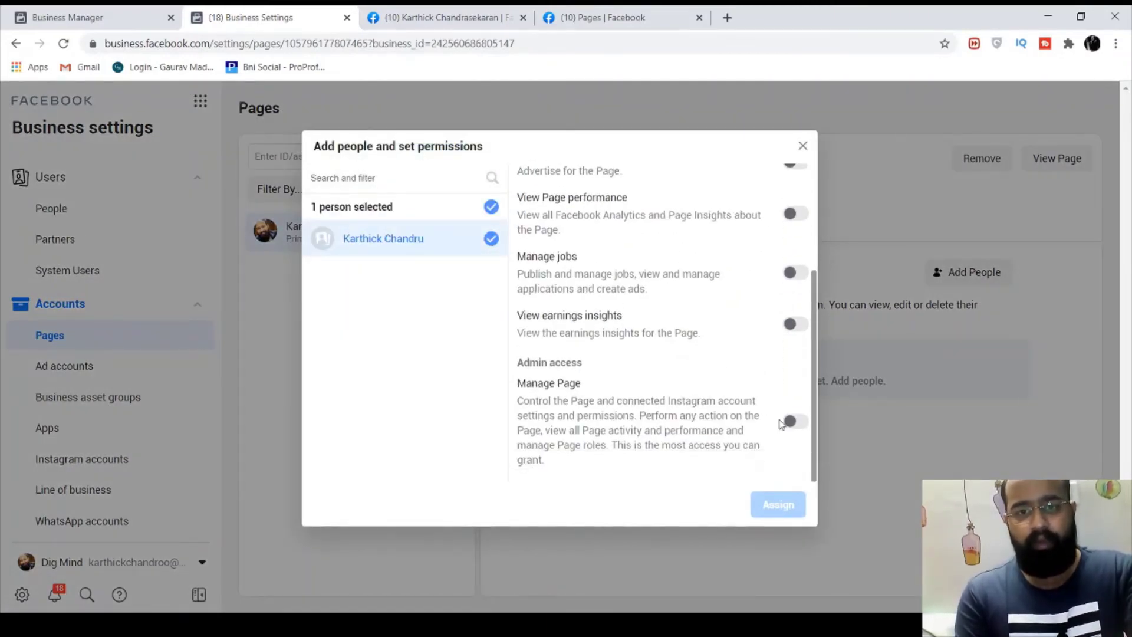
pyautogui.click(795, 424)
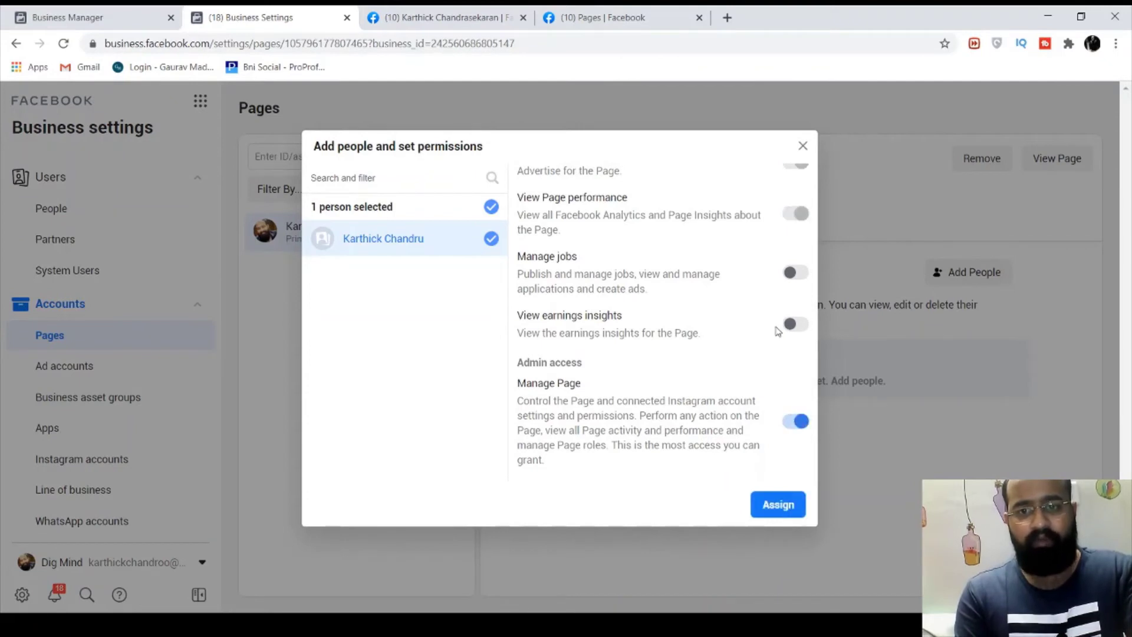
pyautogui.click(796, 275)
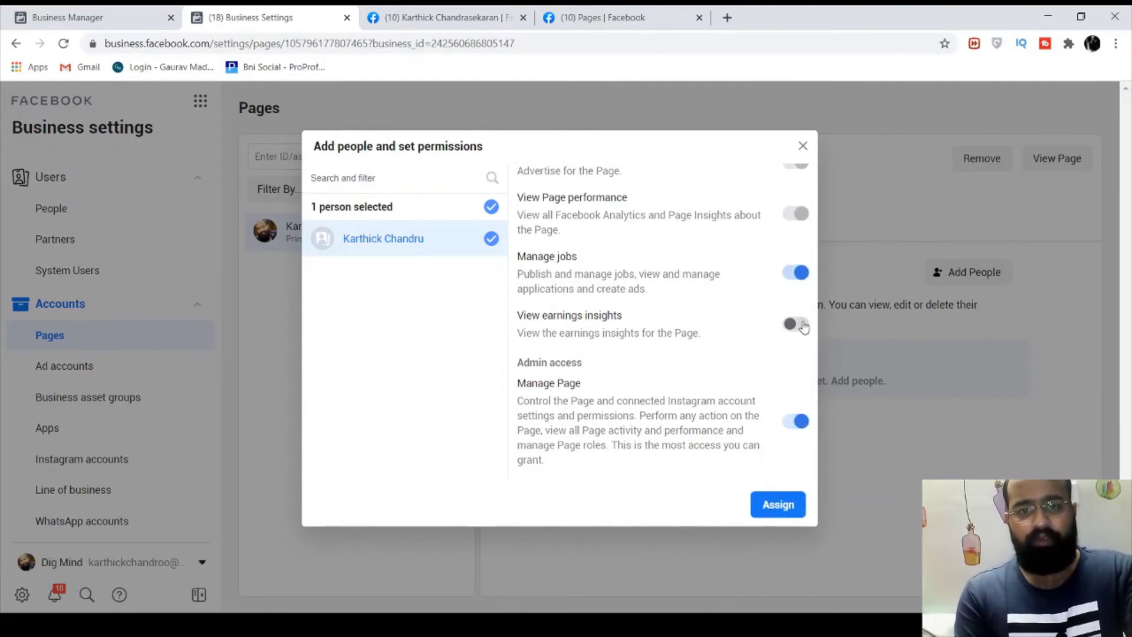
pyautogui.click(797, 322)
# Keep Manage Page admin access switched on, assign the permissions and dismiss the confirmation
pyautogui.scroll(5, 669, 341)
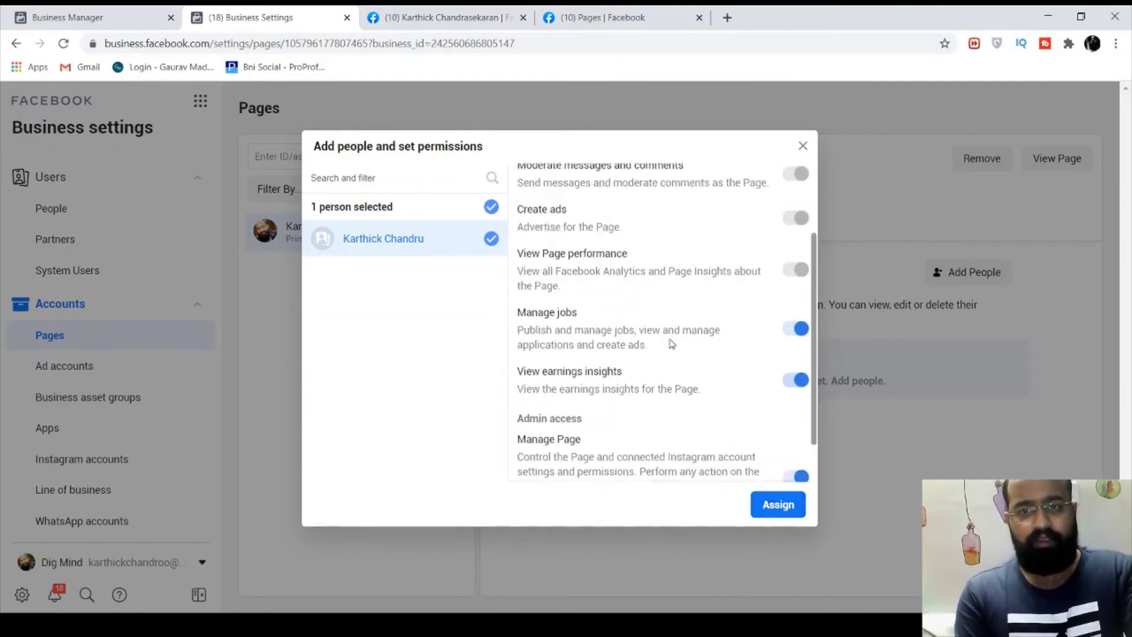
pyautogui.scroll(-5, 671, 339)
pyautogui.scroll(2, 671, 339)
pyautogui.scroll(-2, 670, 341)
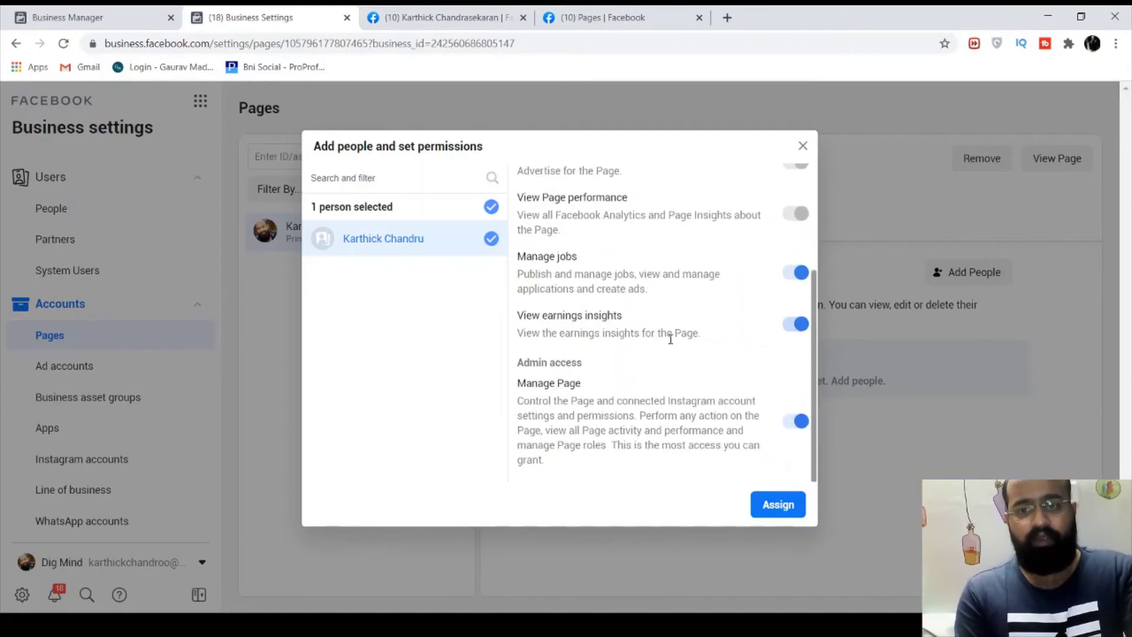
pyautogui.click(795, 422)
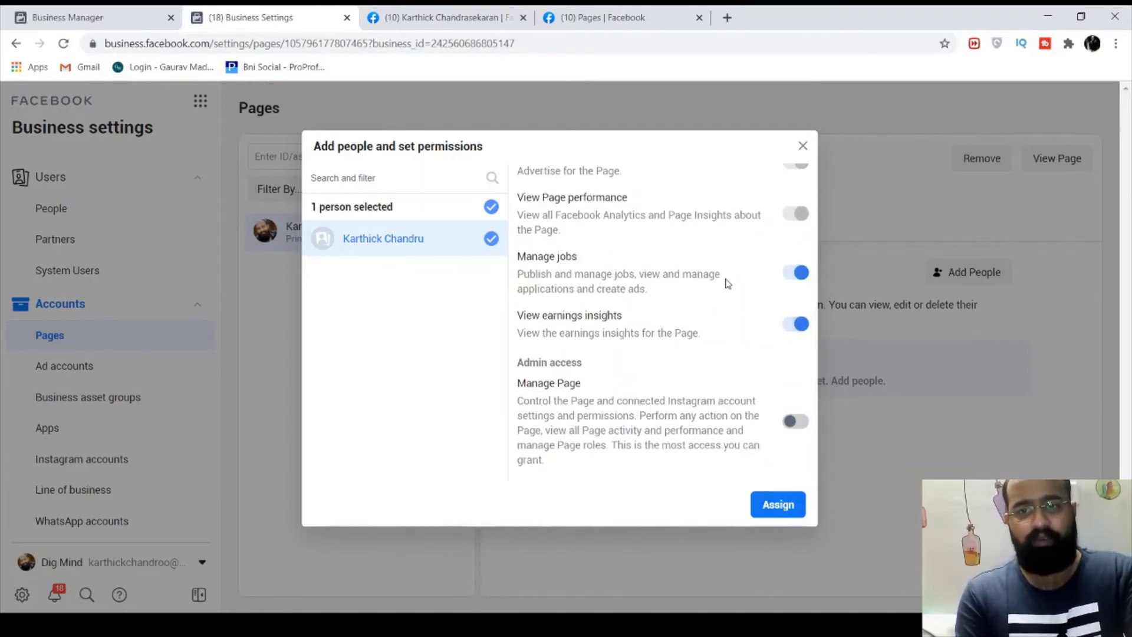
pyautogui.scroll(4, 726, 283)
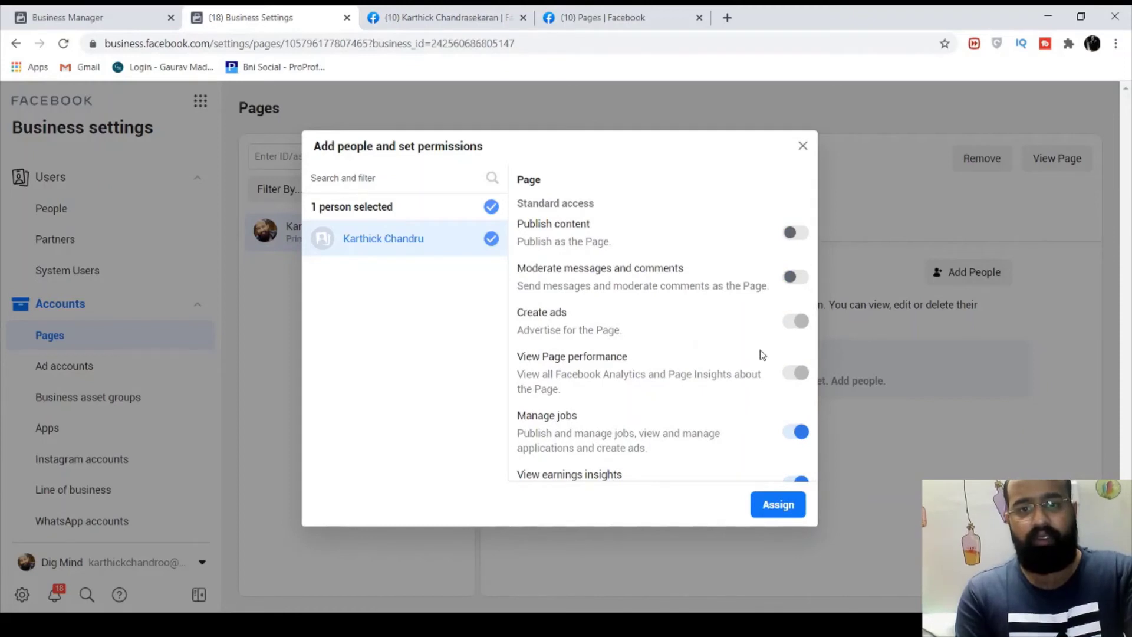
pyautogui.scroll(-4, 793, 354)
pyautogui.click(796, 422)
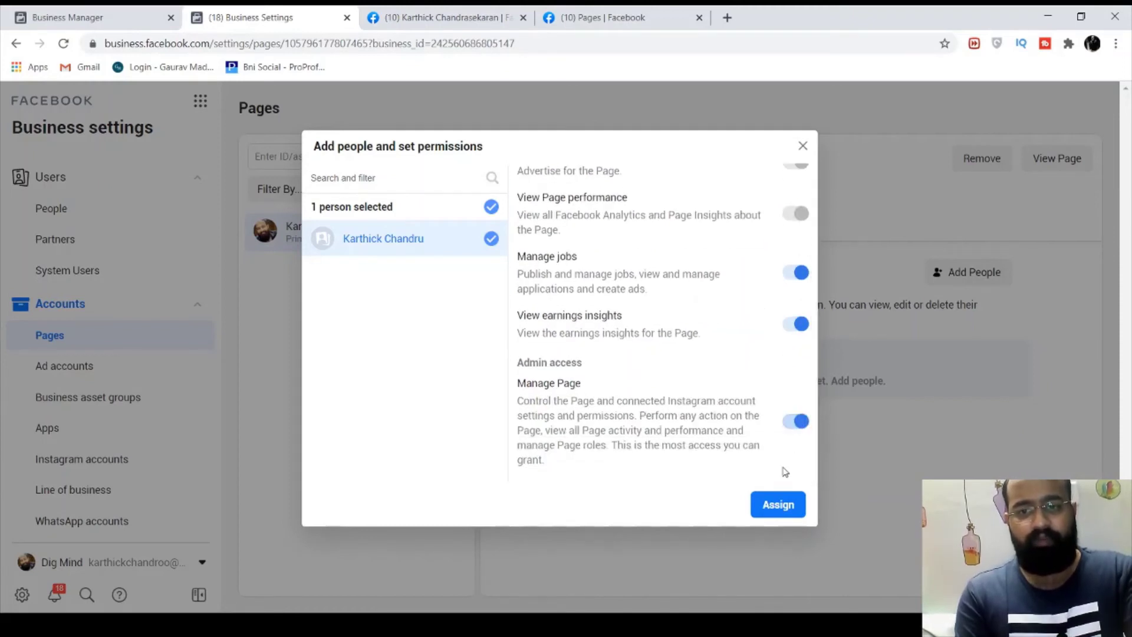
pyautogui.click(770, 503)
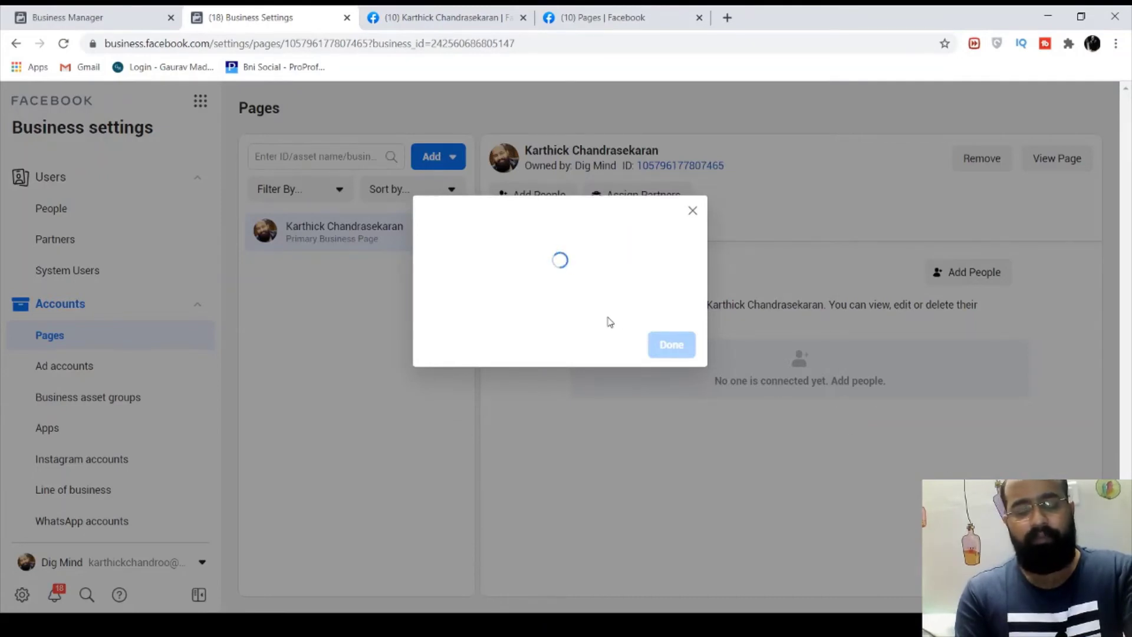
pyautogui.click(677, 334)
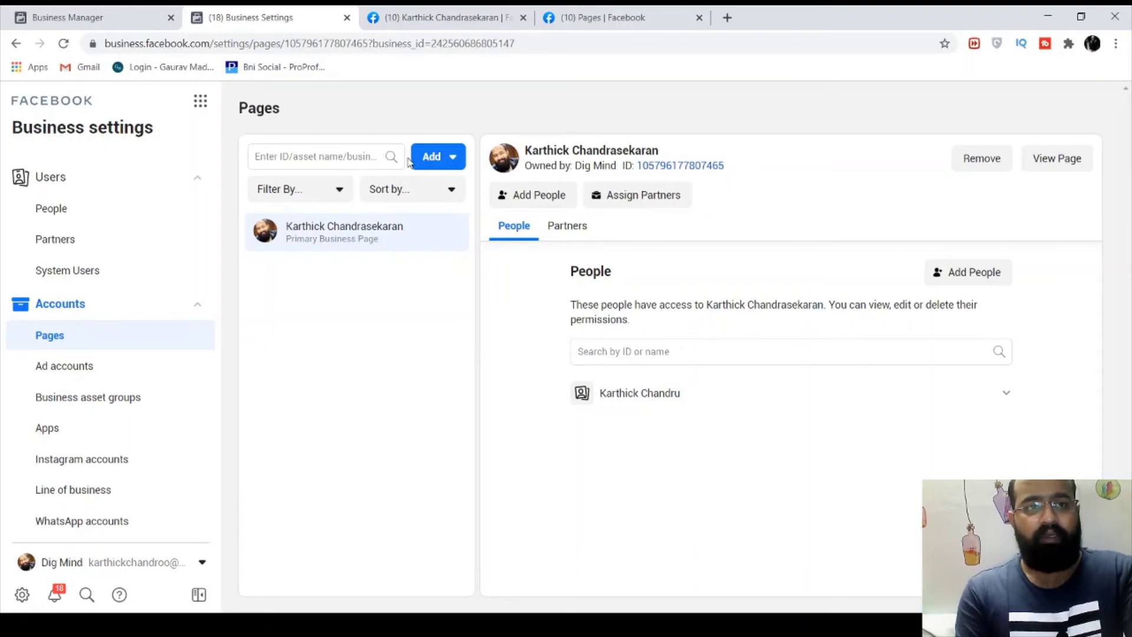
pyautogui.click(86, 224)
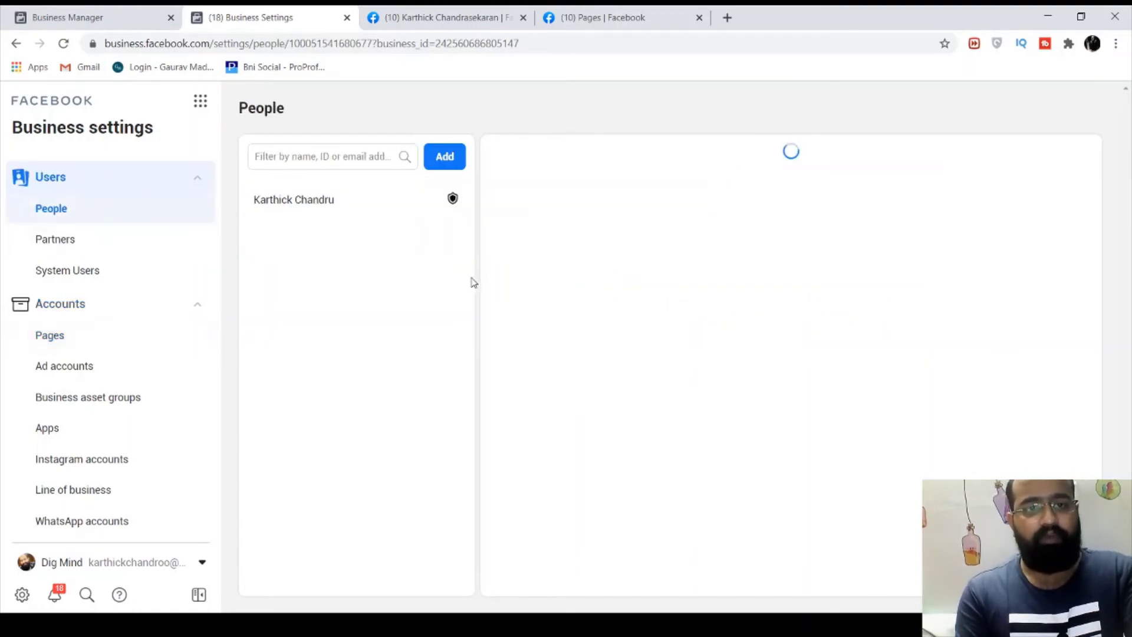
pyautogui.click(447, 157)
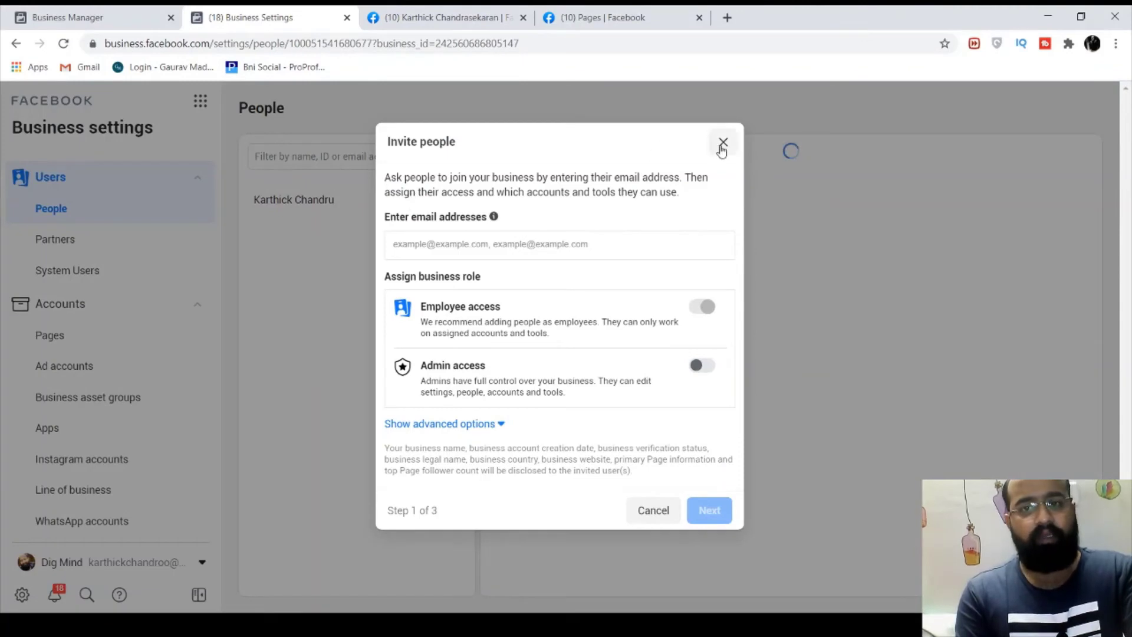
pyautogui.click(723, 142)
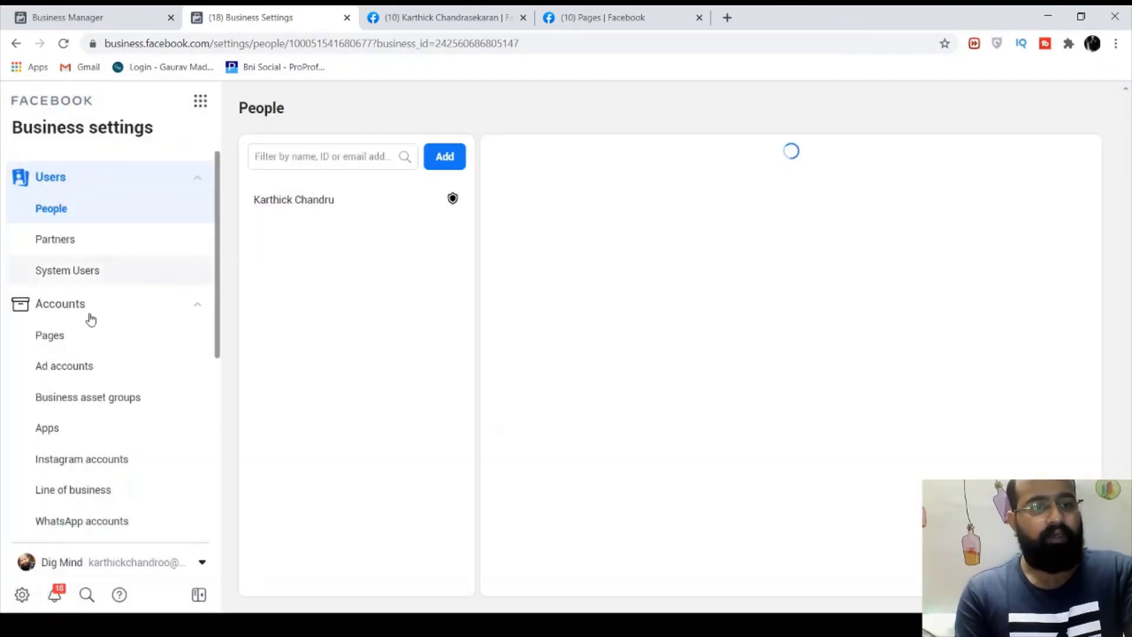
pyautogui.click(51, 344)
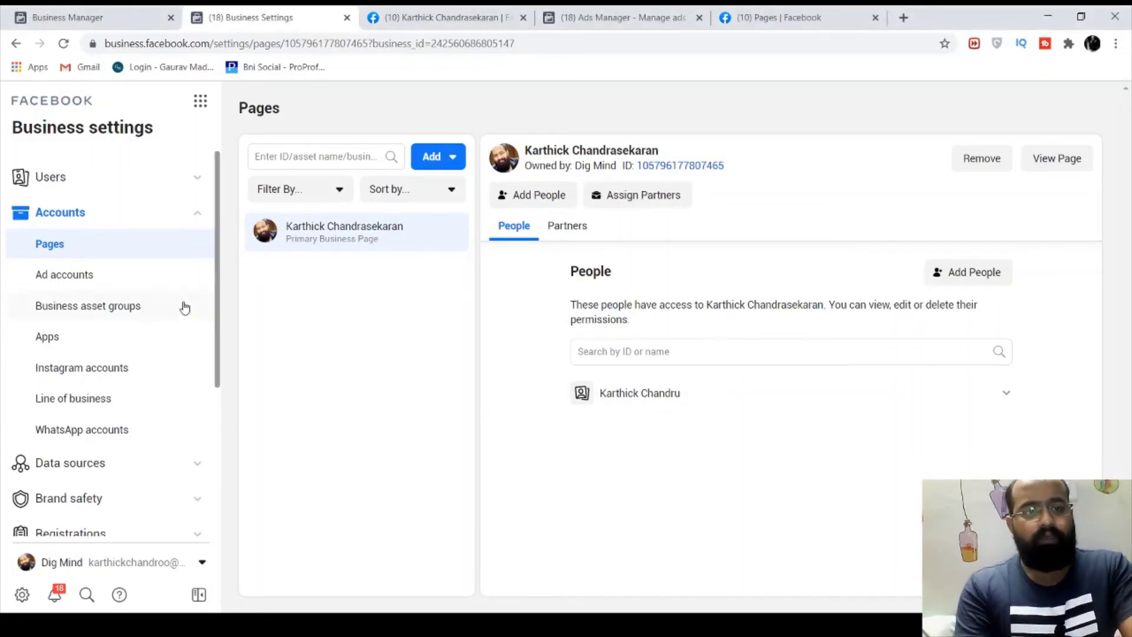
# Go to the Ad accounts list showing the Dig Mind account and expand the Add options
pyautogui.click(108, 277)
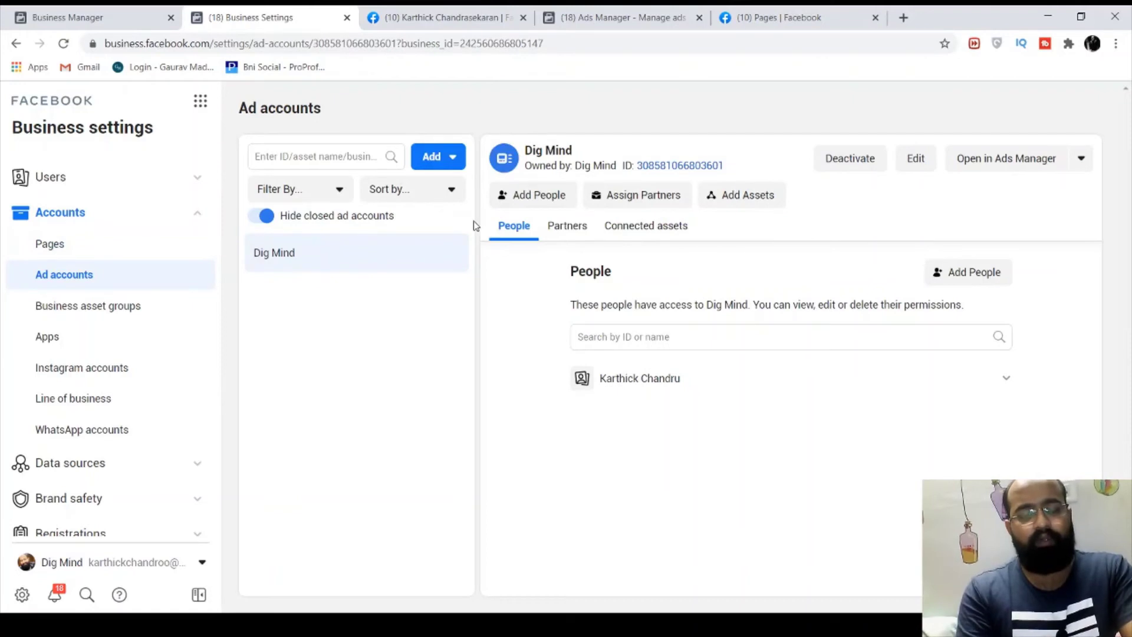
pyautogui.click(439, 167)
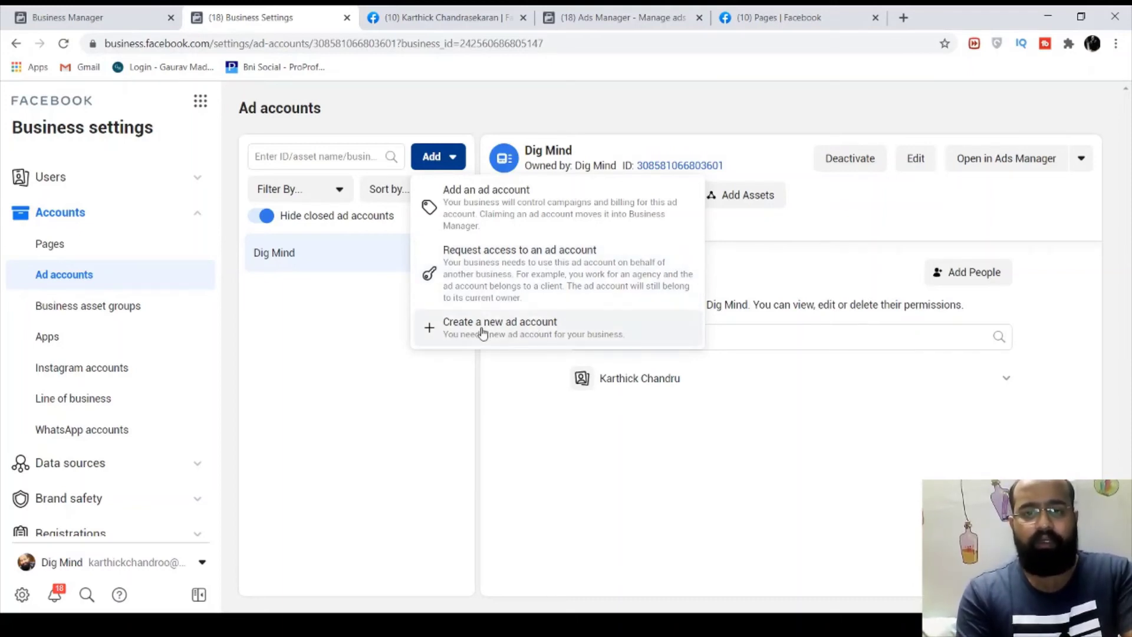
# Create a new ad account named 'Dig Mind 1', keeping Asia/Kolkata time zone and INR currency
pyautogui.click(483, 333)
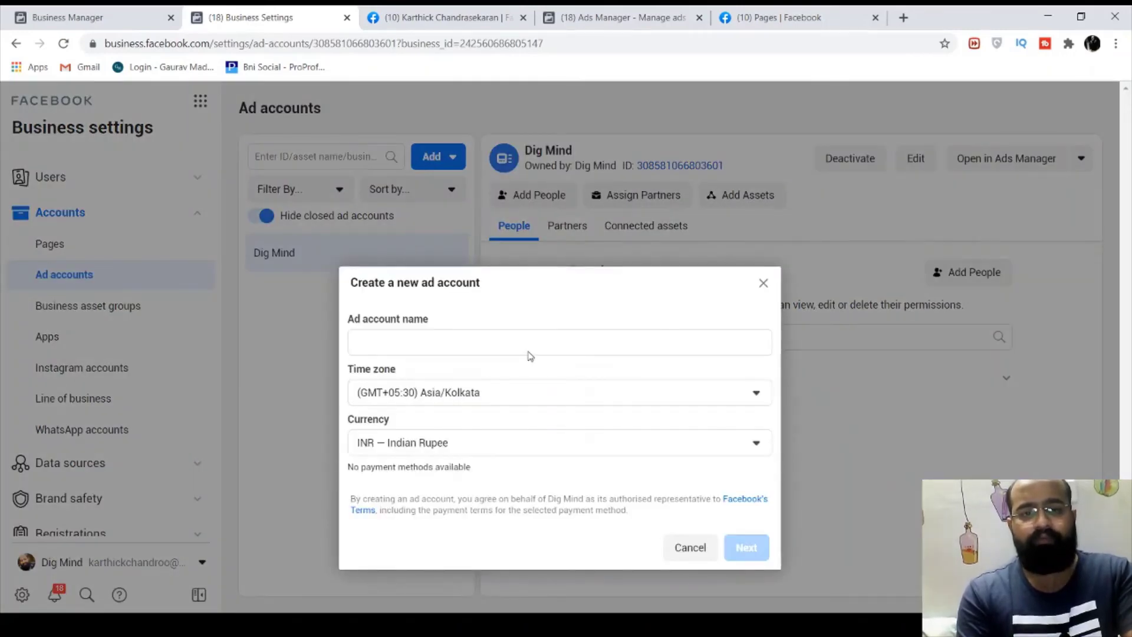
pyautogui.click(509, 338)
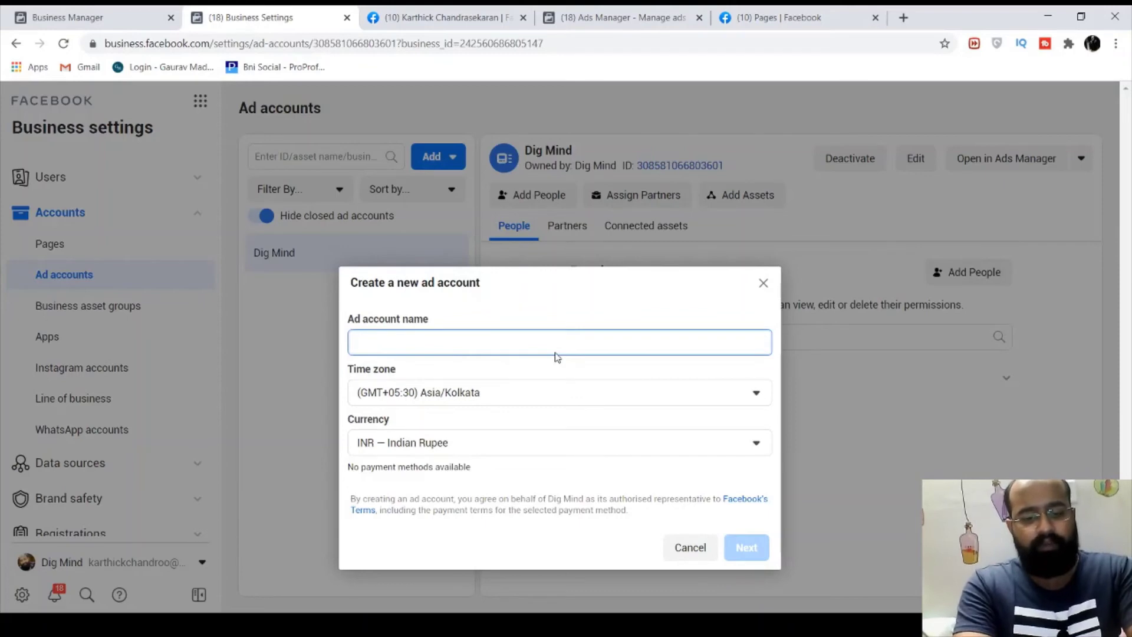
pyautogui.write('Dig')
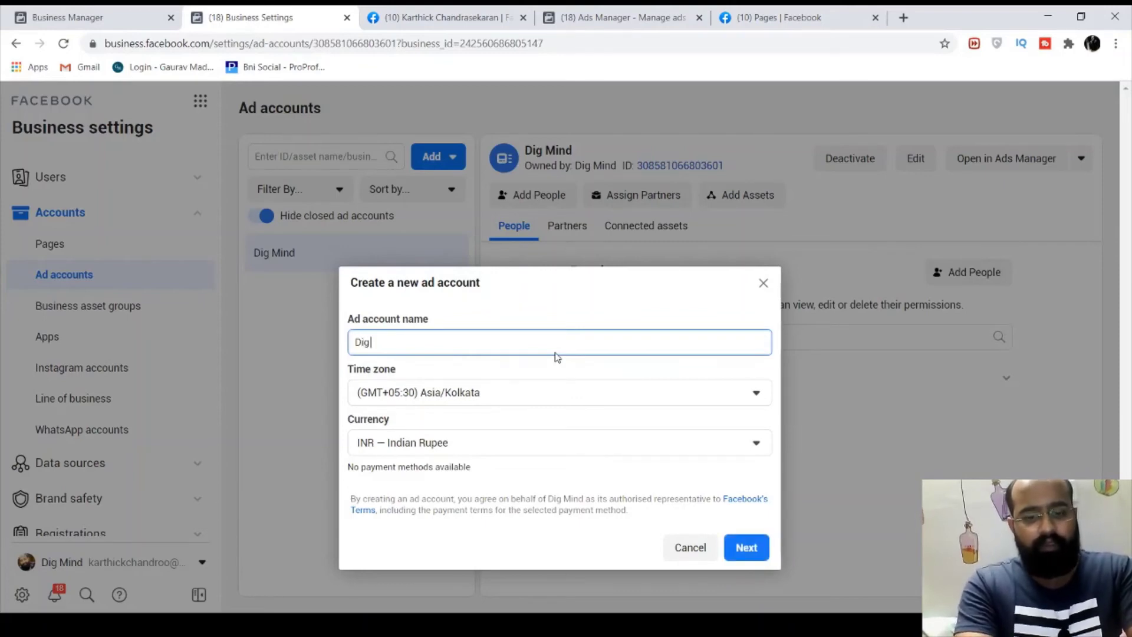
pyautogui.write(' Mind 1')
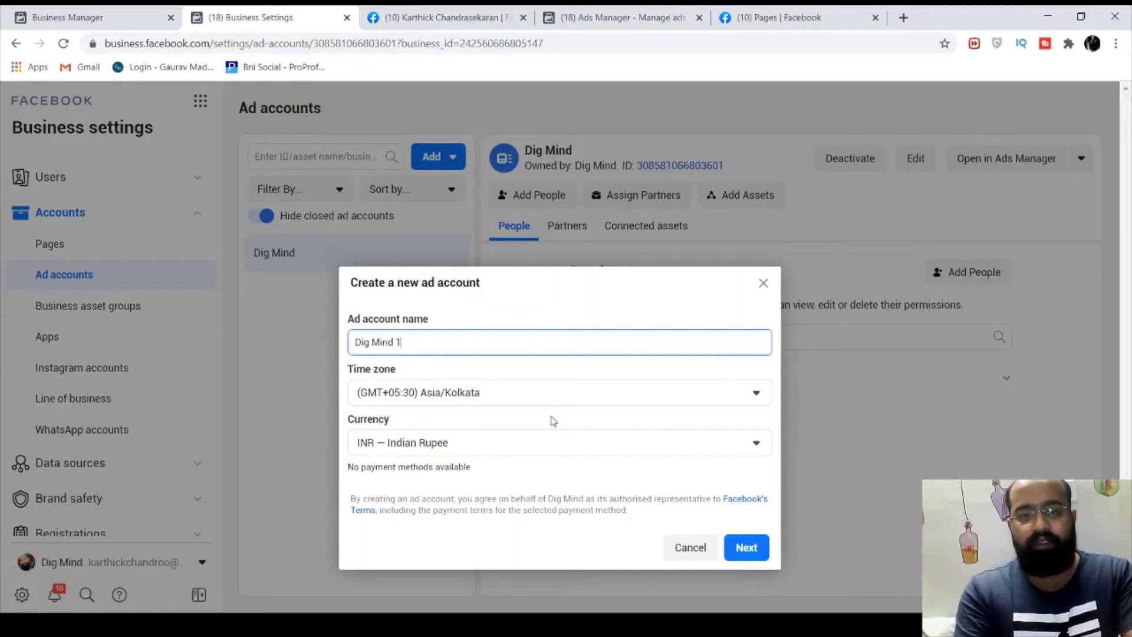
pyautogui.click(747, 548)
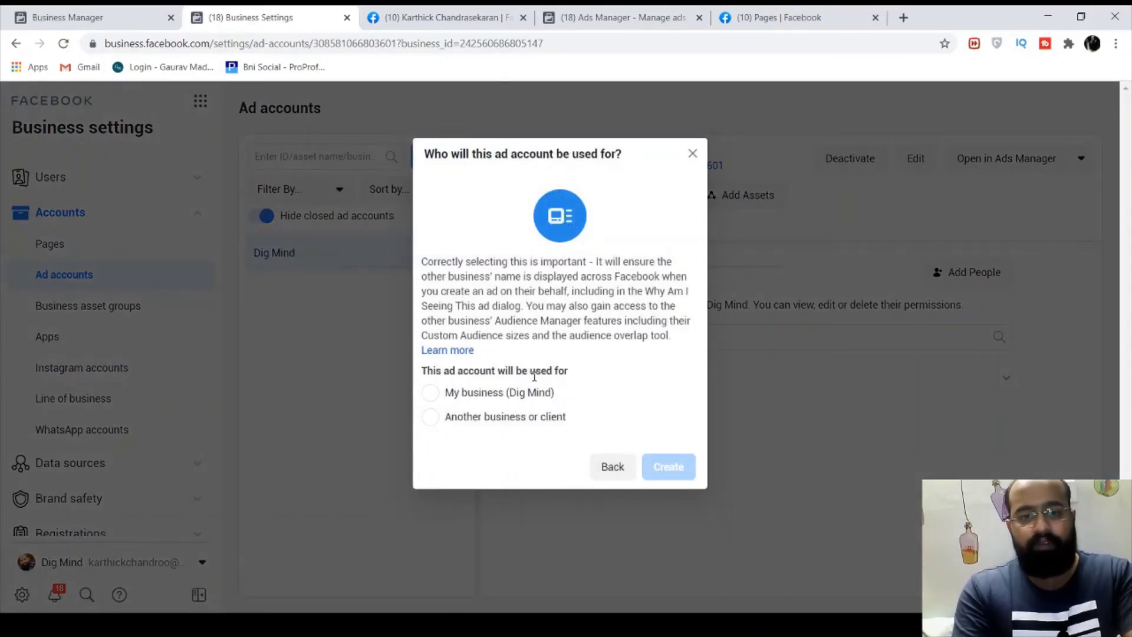
# Set the ad account as for 'My business (Dig Mind)' after checking the other-business option, then create it
pyautogui.click(501, 399)
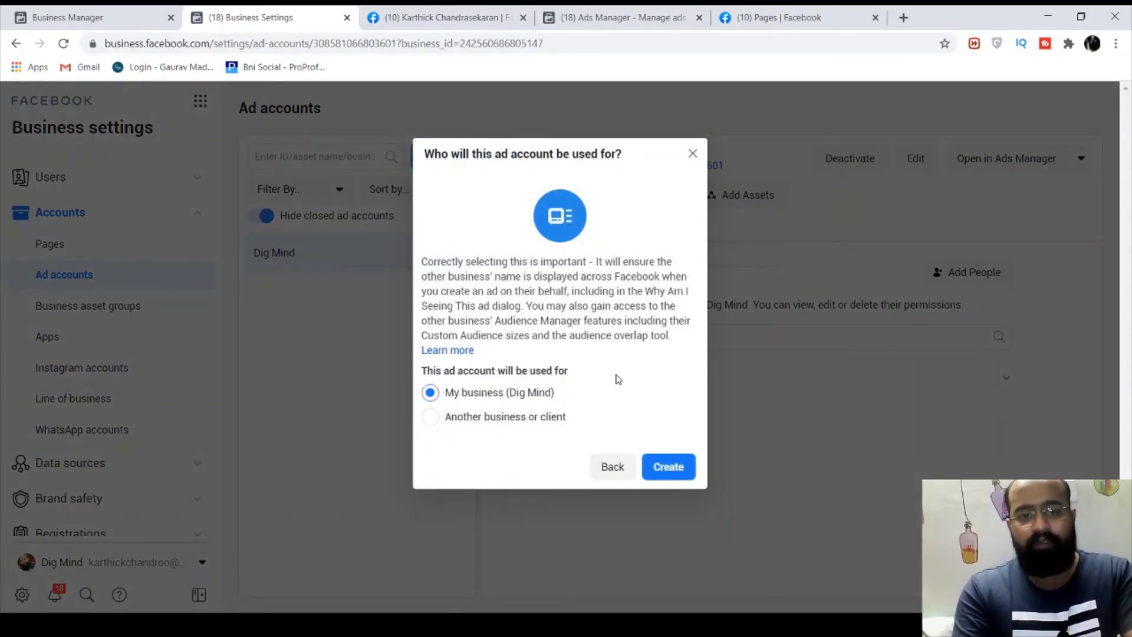
pyautogui.click(484, 419)
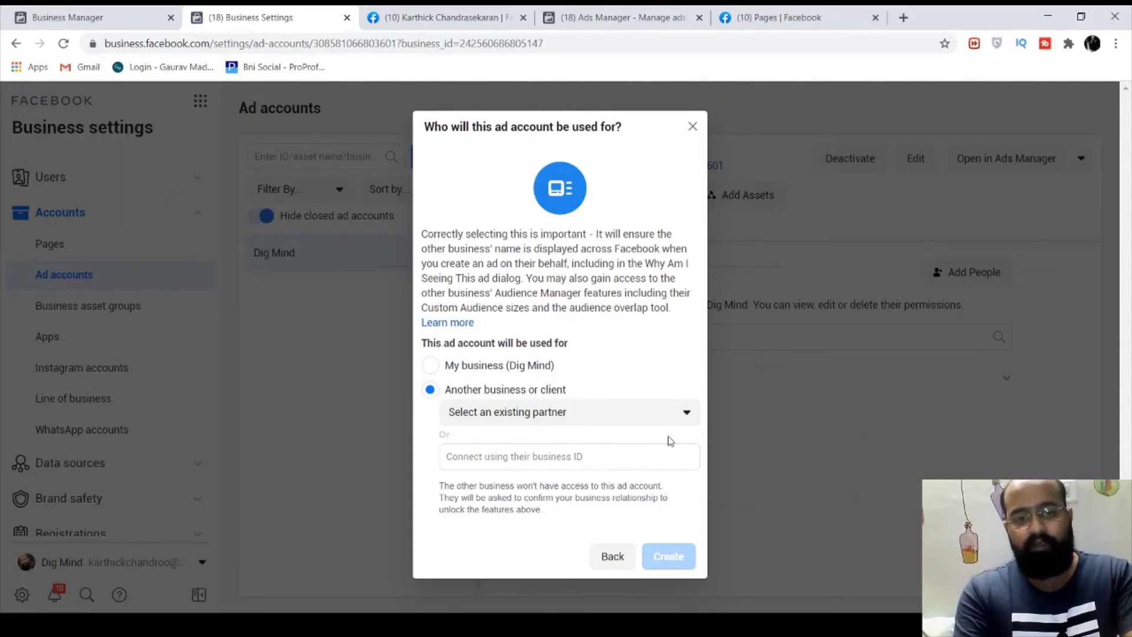
pyautogui.click(494, 457)
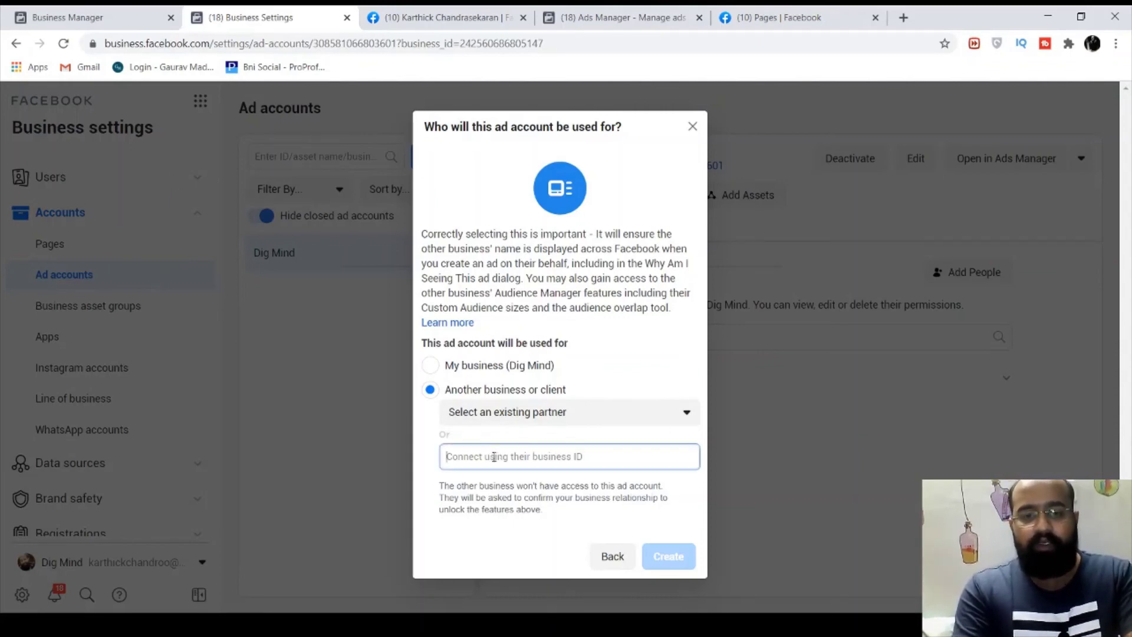
pyautogui.click(570, 429)
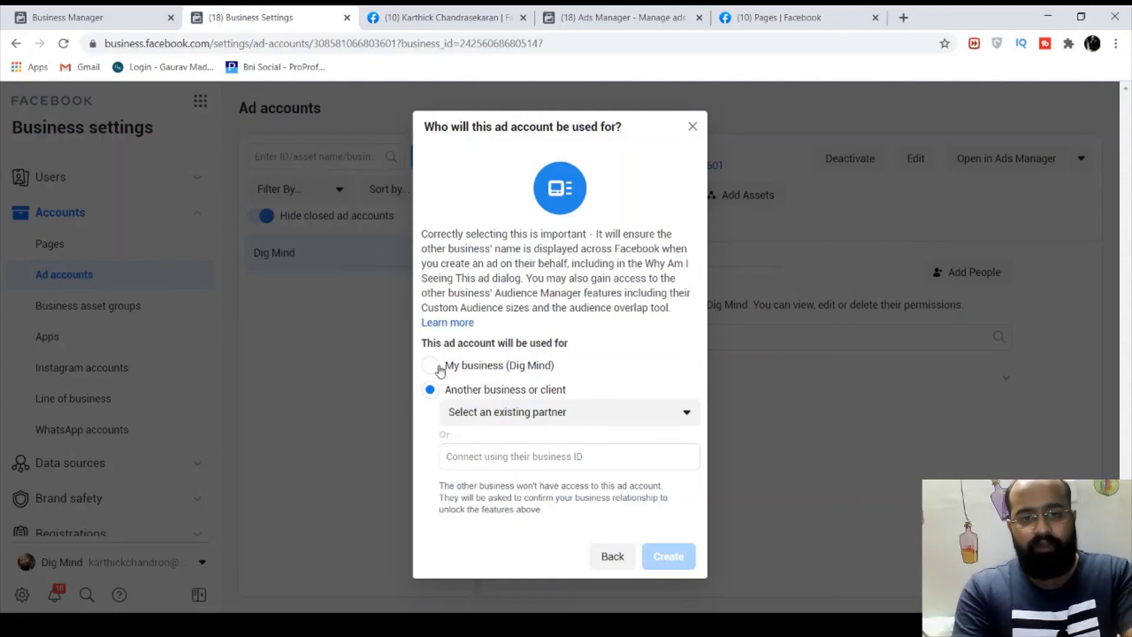
pyautogui.click(431, 366)
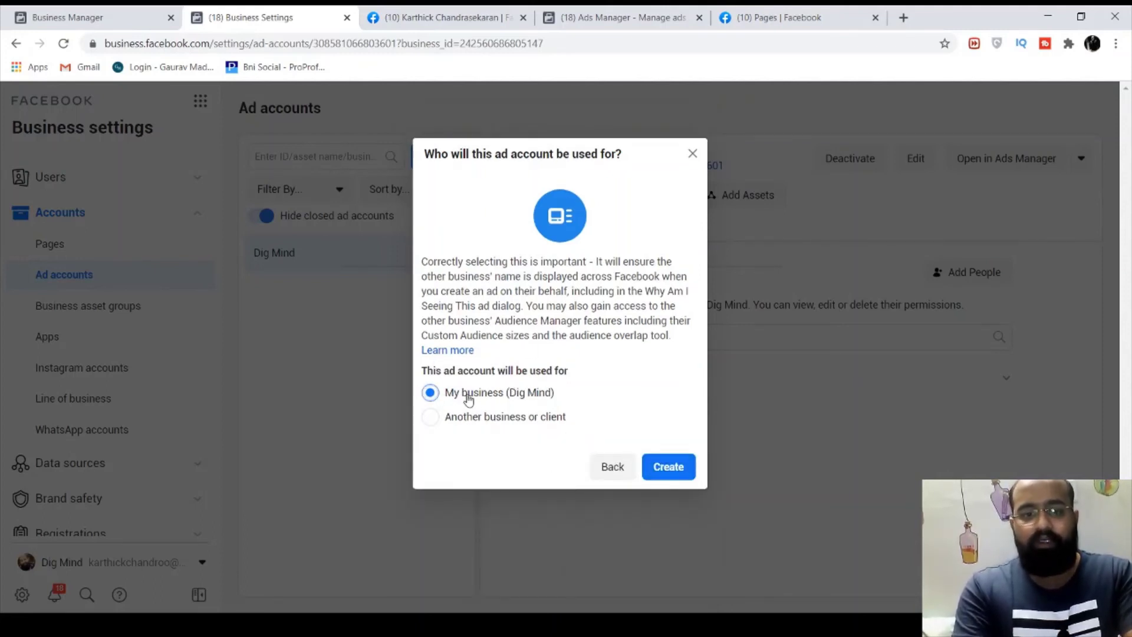
pyautogui.click(667, 467)
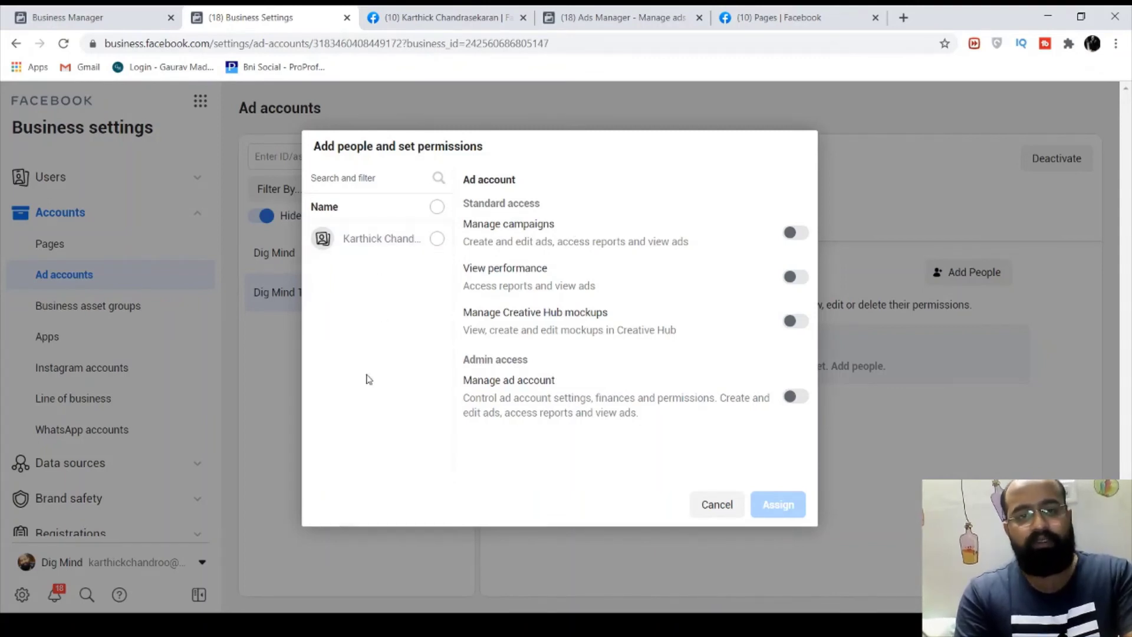
# Assign the person Manage ad account admin access on Dig Mind 1 and close the Well done dialog
pyautogui.click(374, 252)
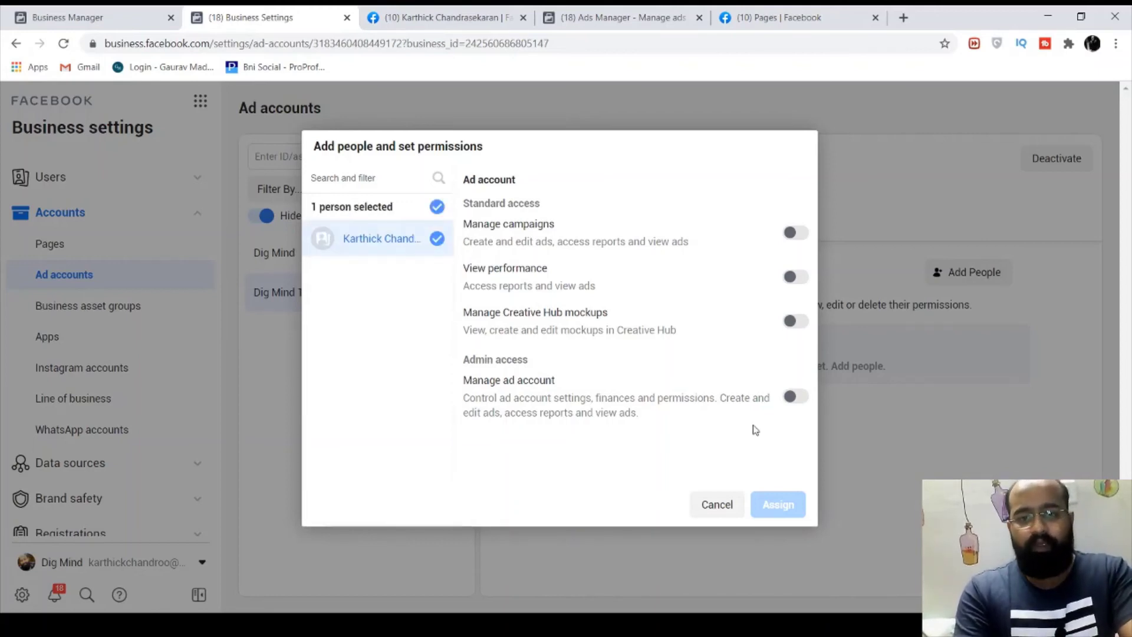
pyautogui.click(799, 398)
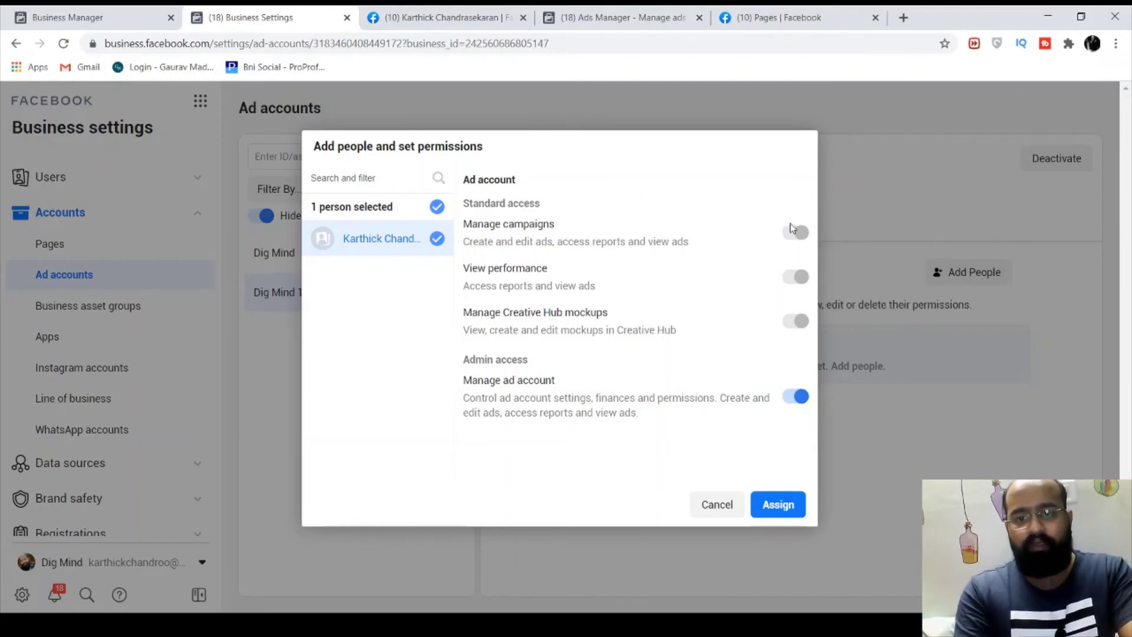
pyautogui.click(782, 505)
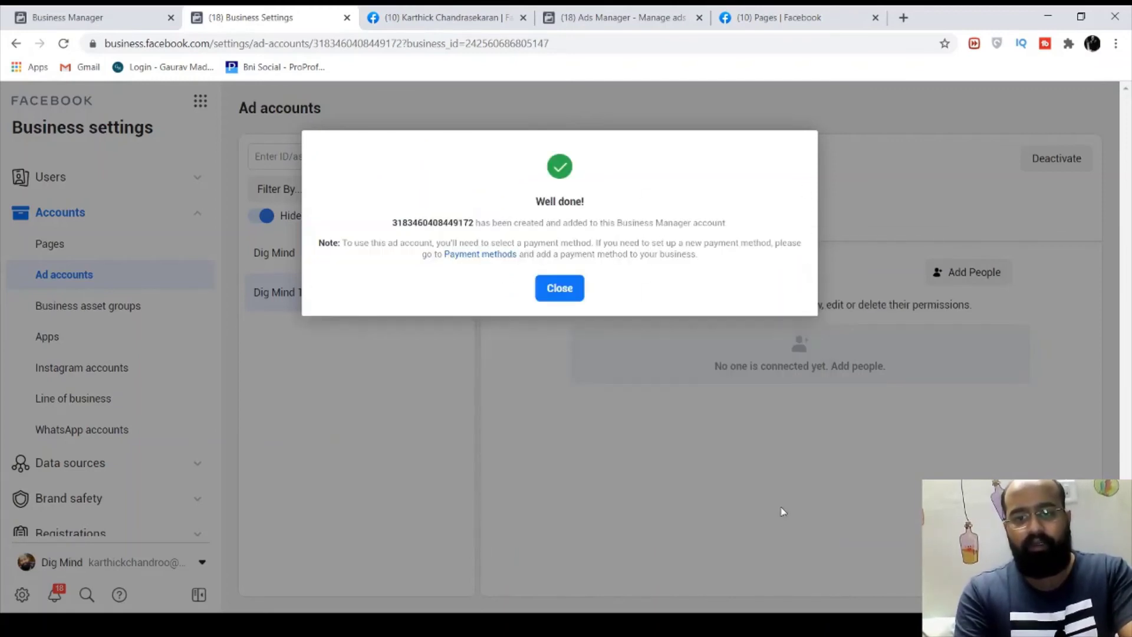
pyautogui.click(555, 287)
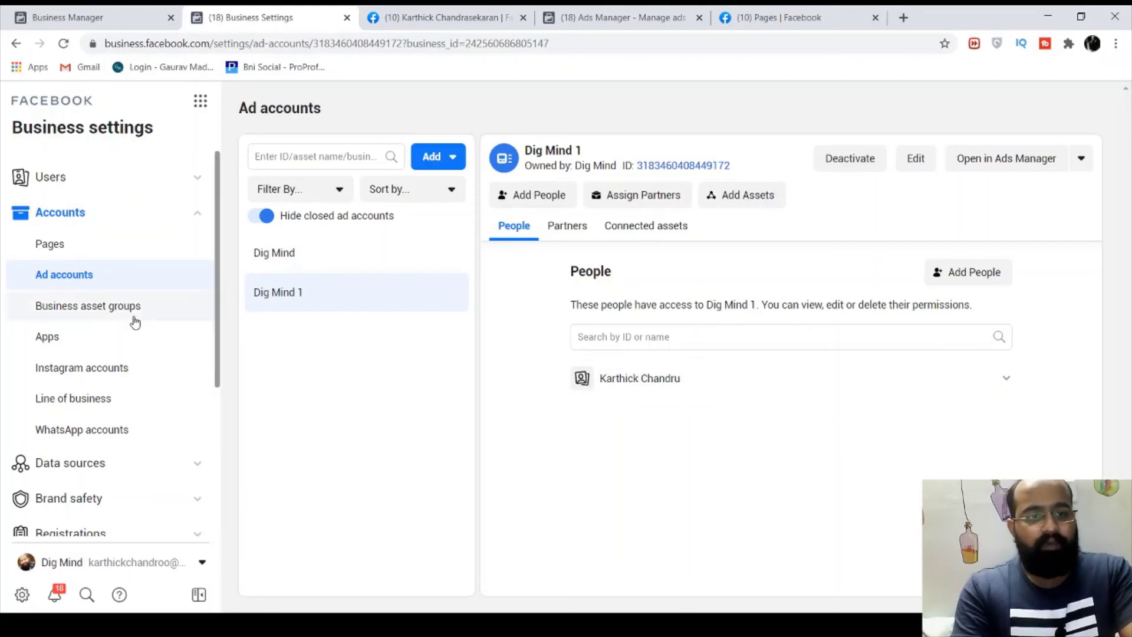
# Show the Instagram accounts list: one account owned by Dig Mind, no partners assigned
pyautogui.scroll(-3, 135, 321)
pyautogui.scroll(-1, 107, 302)
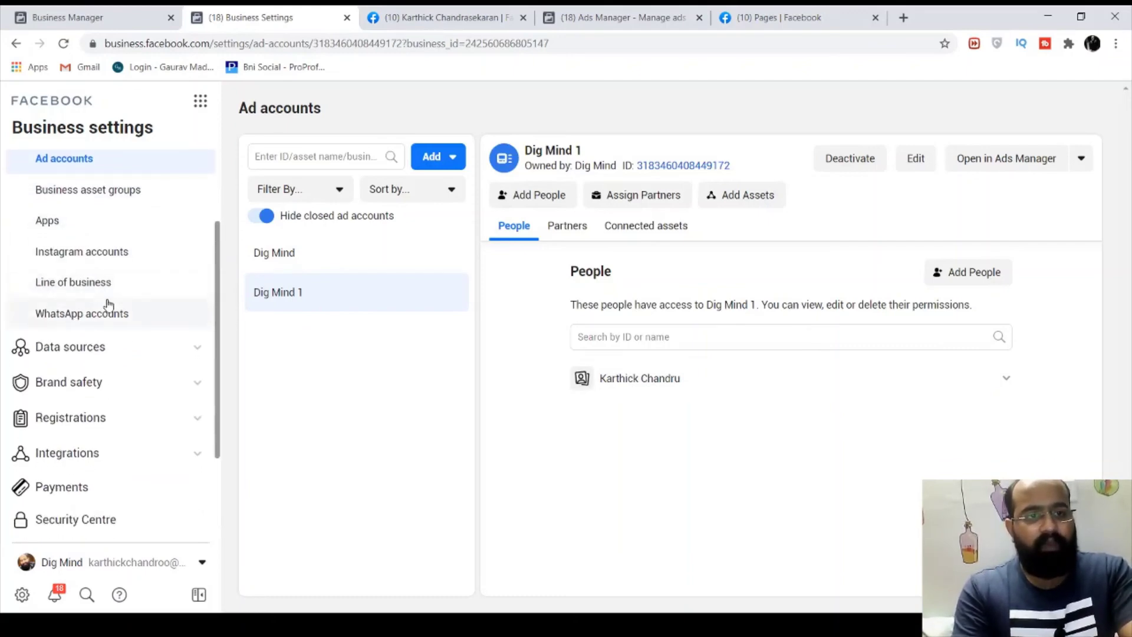
pyautogui.click(105, 254)
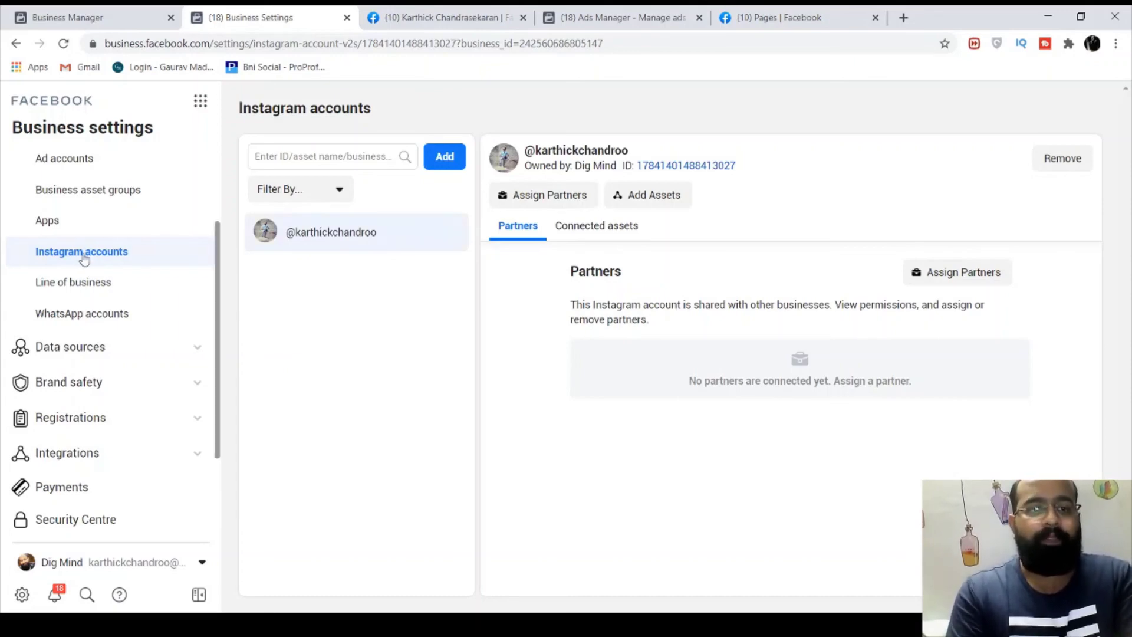
# Dismiss the Add an Instagram account prompt and switch to the empty WhatsApp accounts section
pyautogui.click(439, 162)
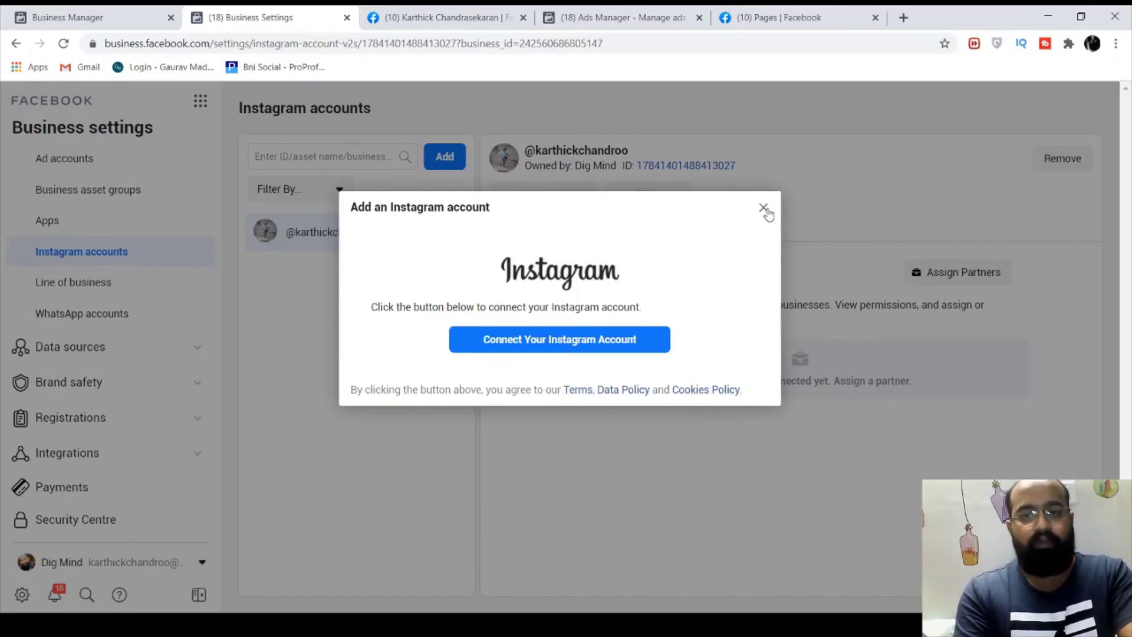
pyautogui.click(763, 208)
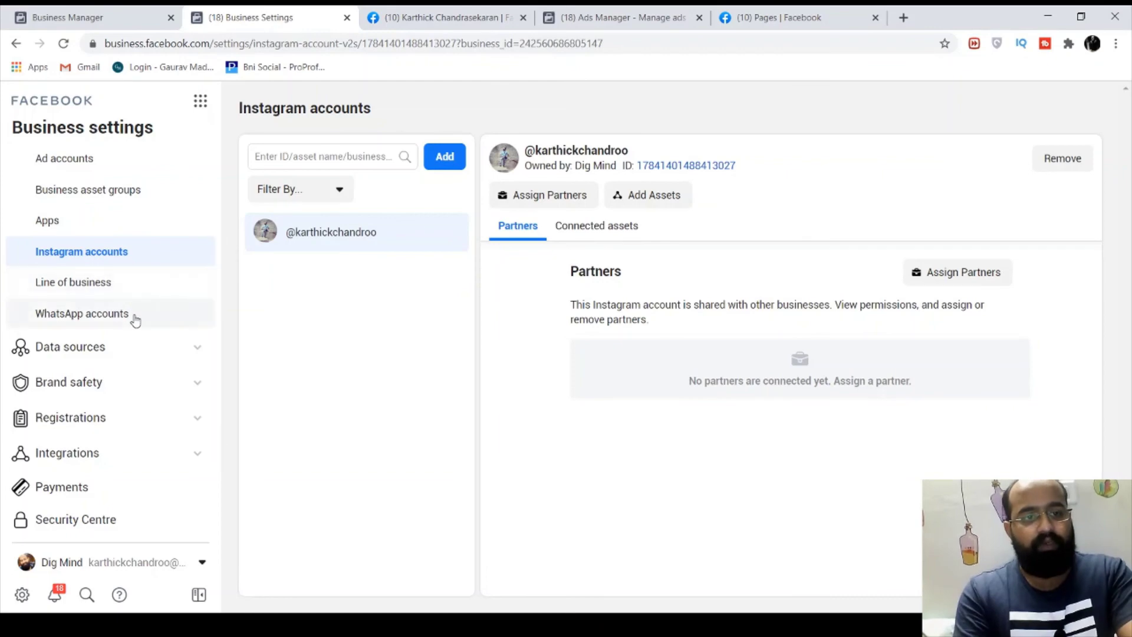
pyautogui.click(135, 317)
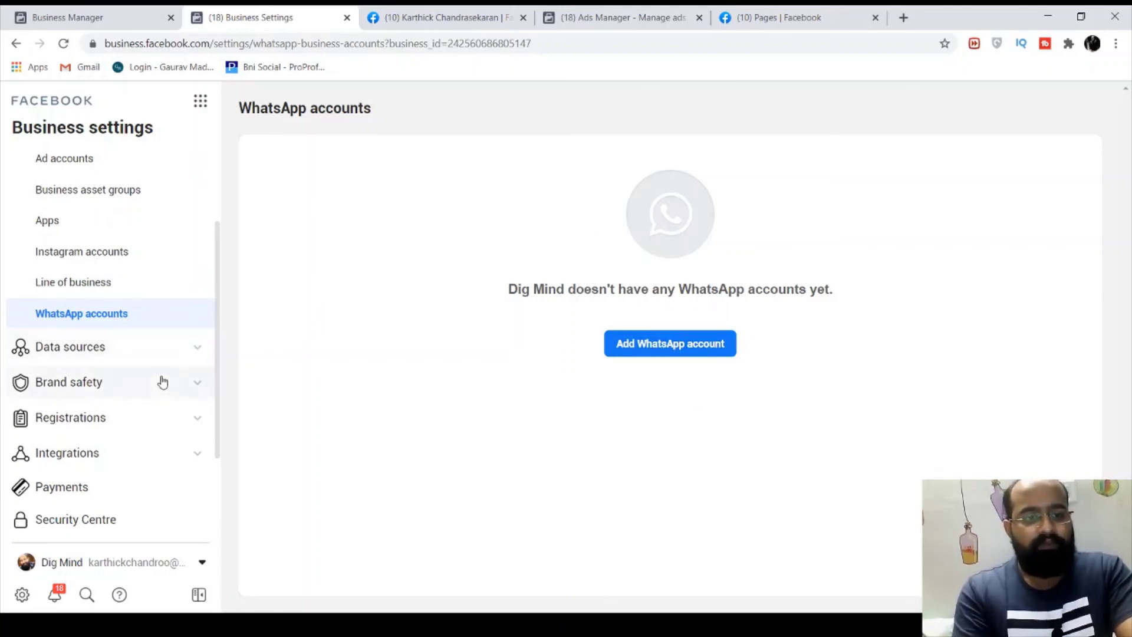
# Go to Payments and start a new payment method with billing country India and Indian Rupee
pyautogui.scroll(-2, 162, 382)
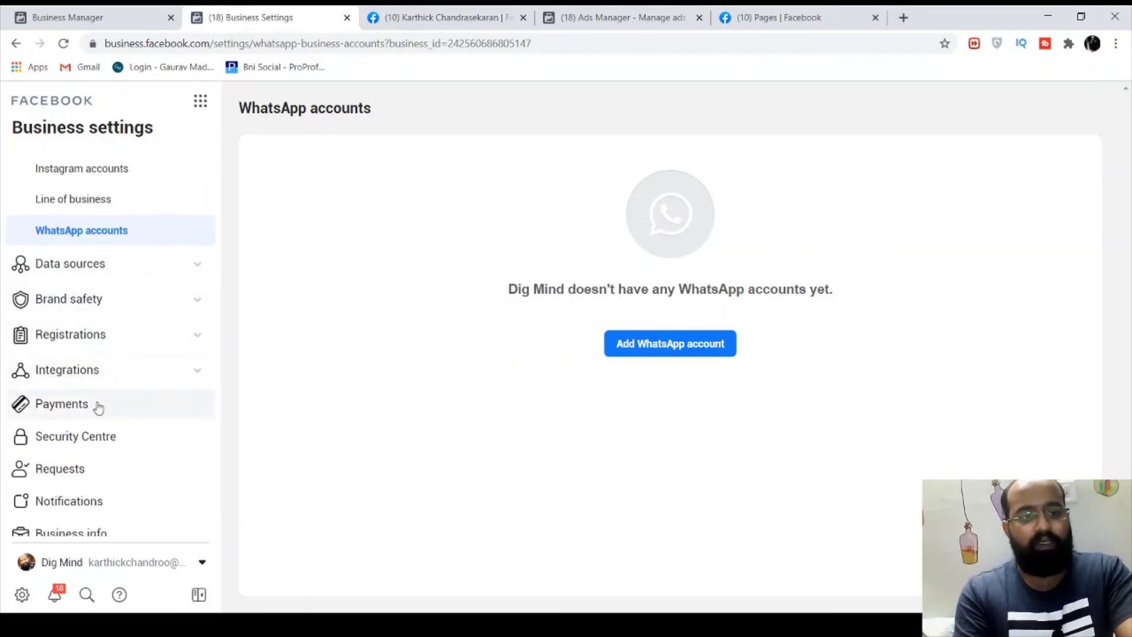
pyautogui.click(98, 407)
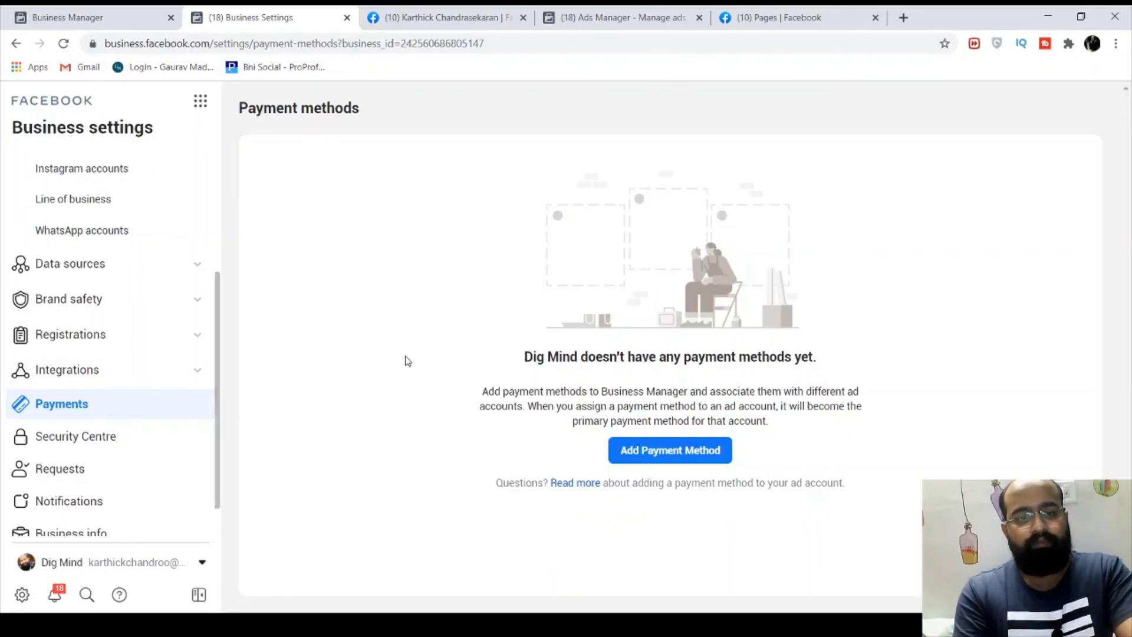
pyautogui.click(715, 451)
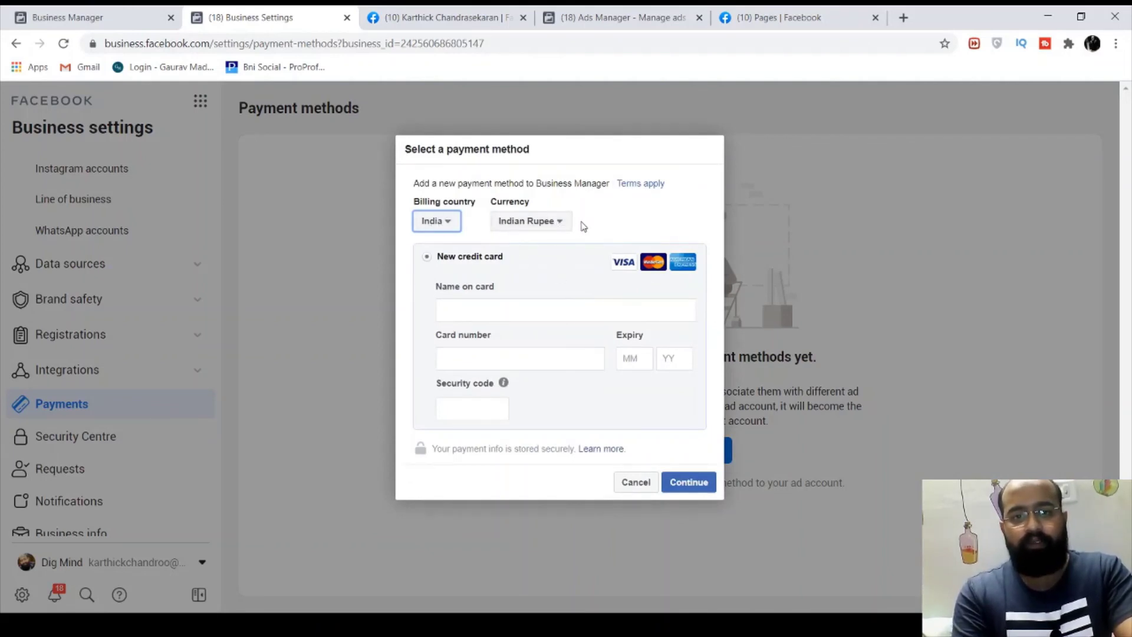
# Cancel the payment method form without entering card details, returning to the empty Payment methods page
pyautogui.click(510, 320)
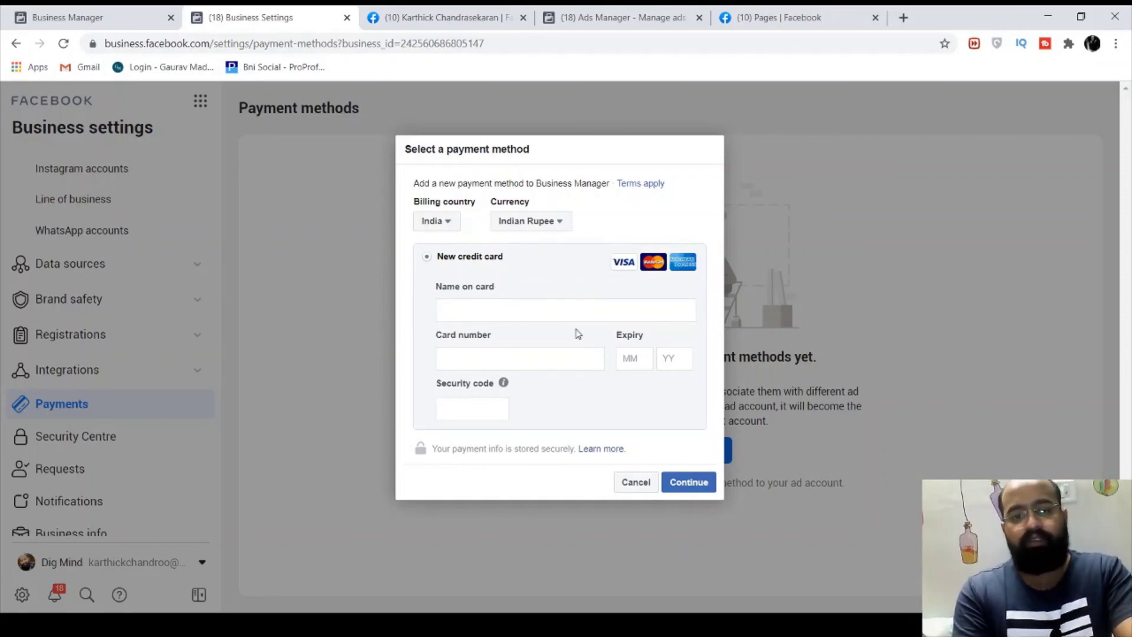
pyautogui.click(643, 485)
pyautogui.scroll(-1, 157, 407)
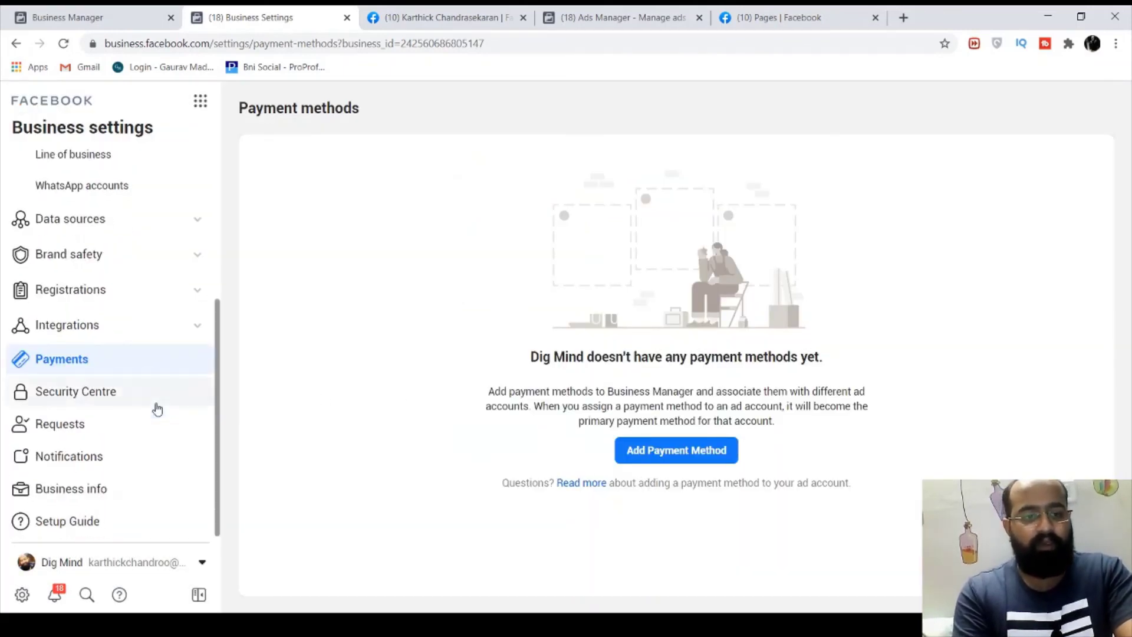
pyautogui.scroll(5, 84, 378)
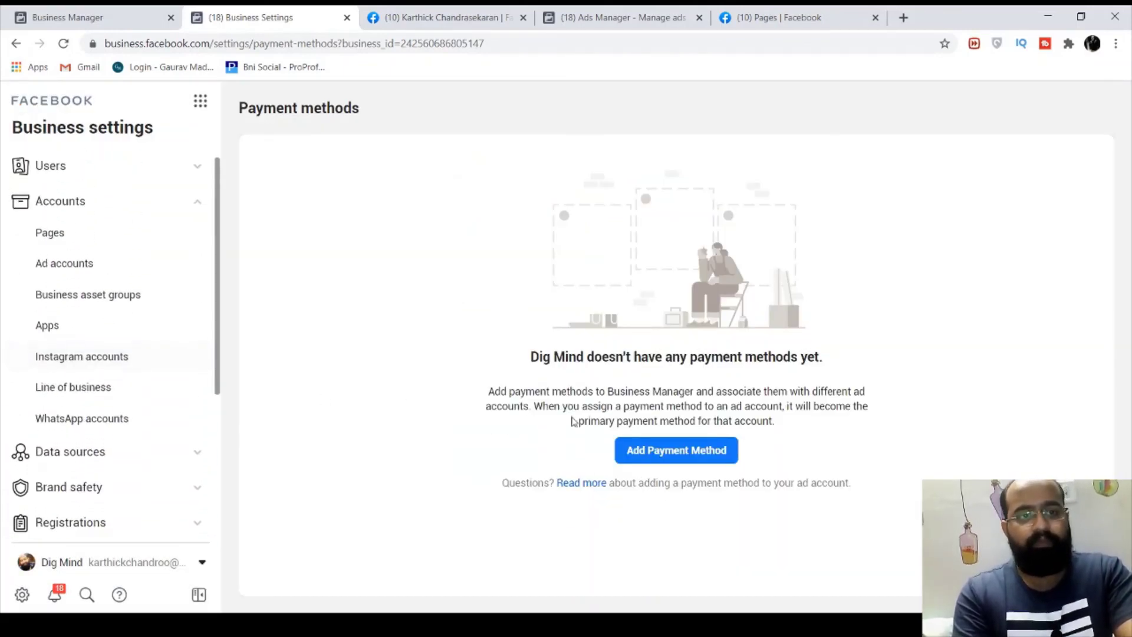